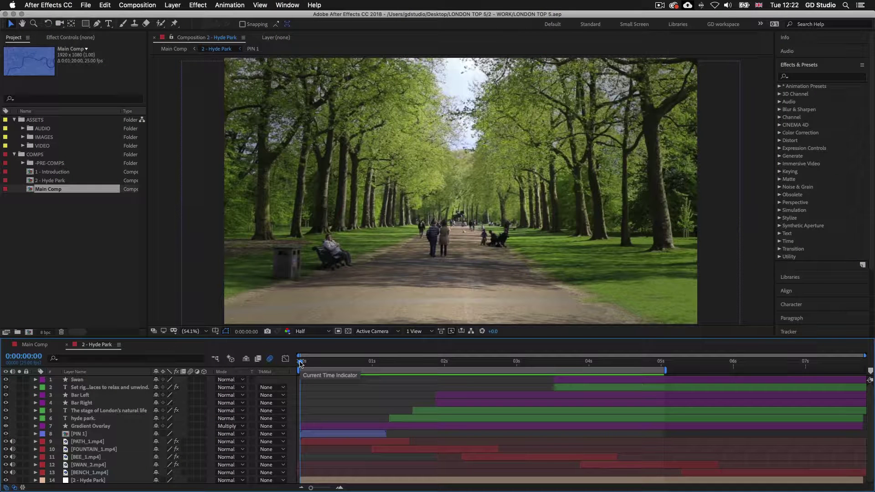
Preview the Hyde Park title, stop at 0:00:04:21, then select and deselect Bar Right.
key("space")
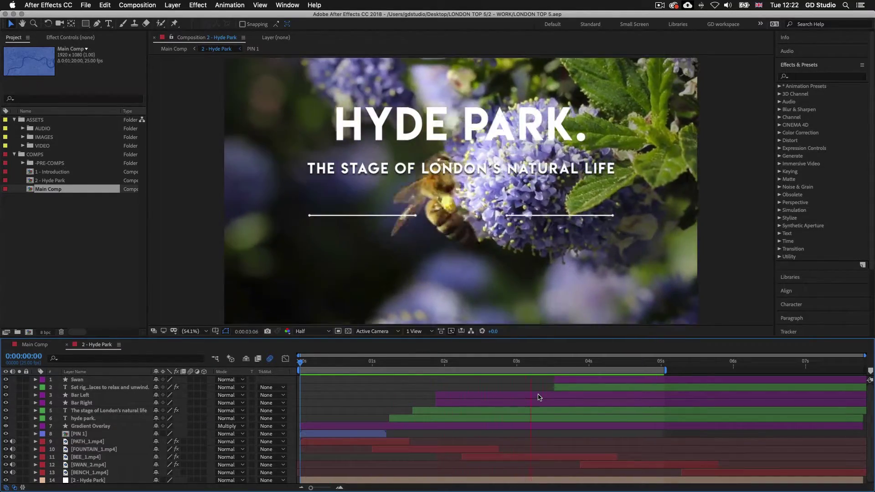
key("space")
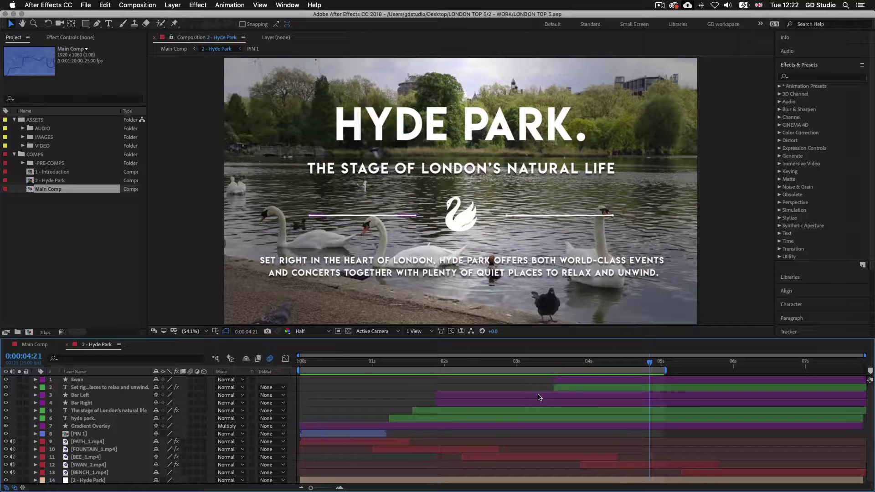
left_click(596, 403)
left_click(524, 392)
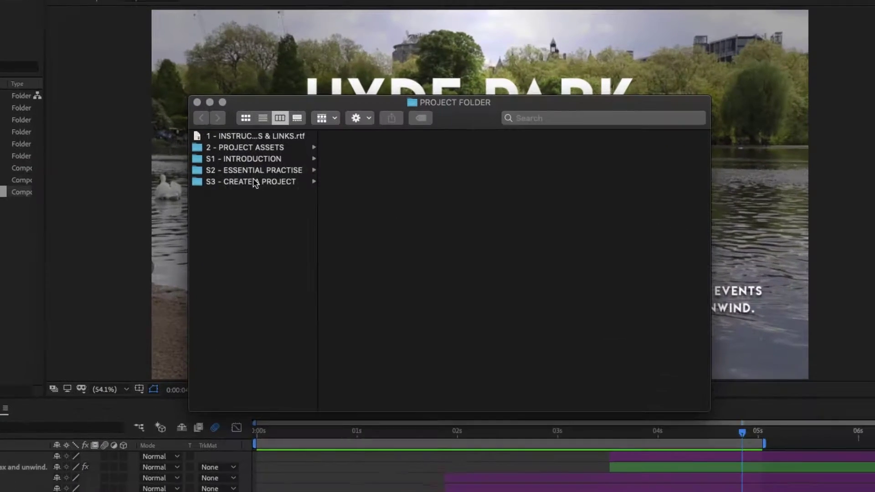
Browse to S3 - CREATE A PROJECT > 41 - Animate a Mask > CC and open Animate a Mask [CC].aep.
left_click(256, 180)
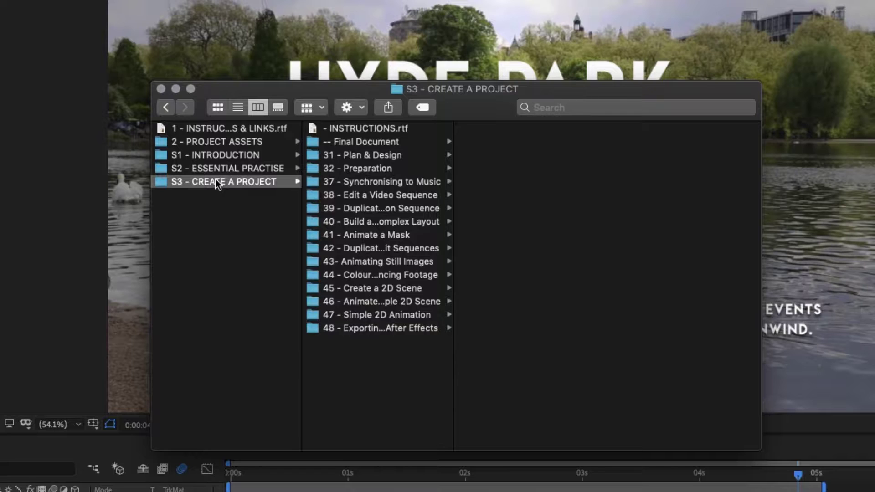
left_click(375, 233)
left_click(507, 143)
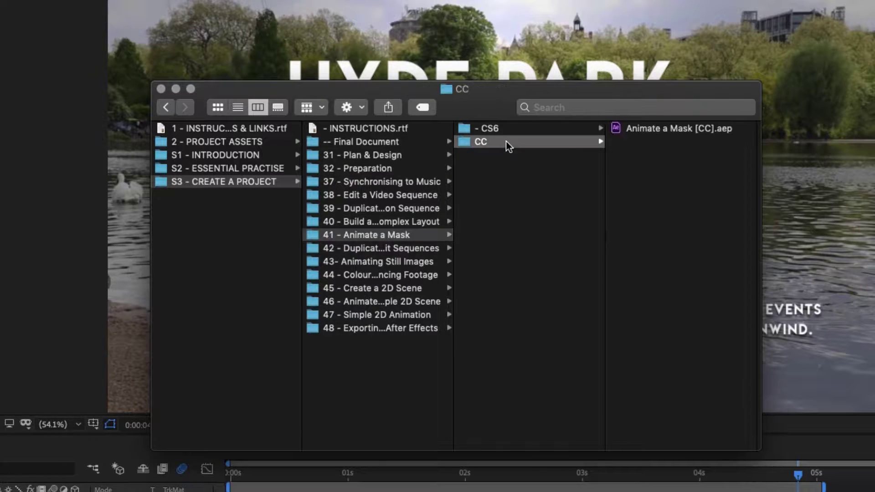
left_click(668, 128)
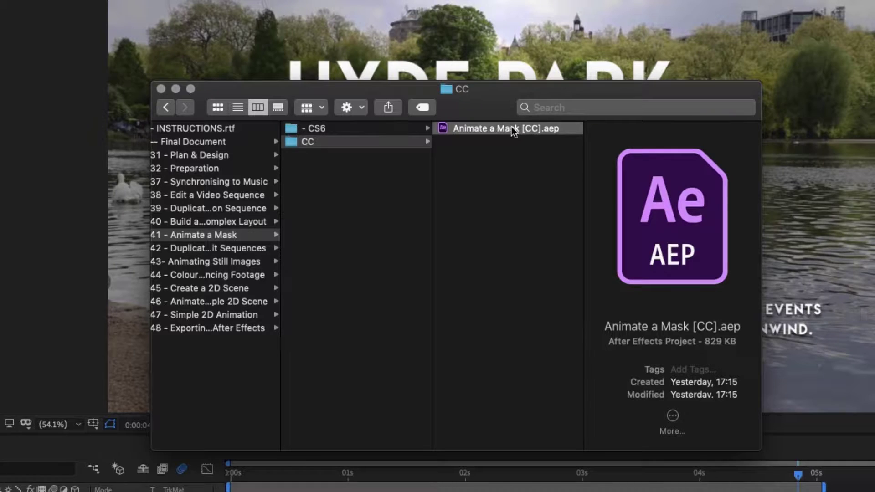
double_click(511, 128)
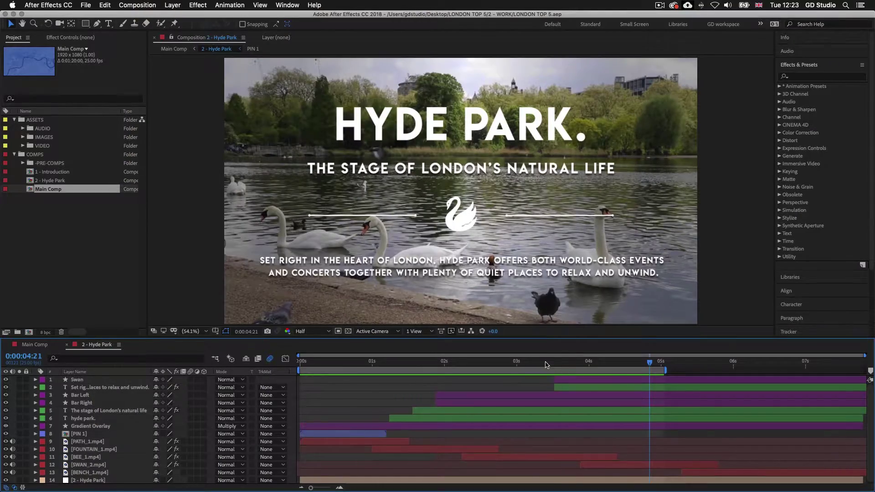
Scrub to 0:00:04:06, deselect the right bar, and zoom the viewer to 200%.
left_click_drag(542, 363, 605, 363)
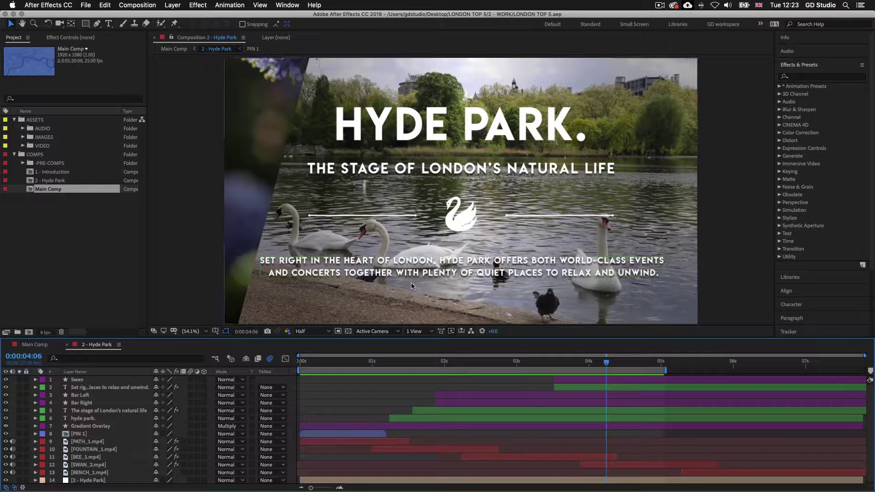
left_click(423, 224)
scroll(423, 224, "up", 3)
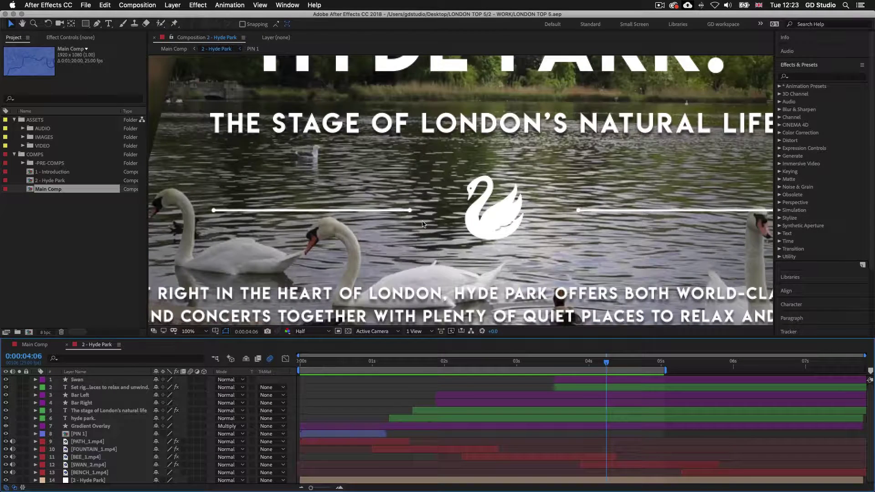
scroll(380, 221, "up", 3)
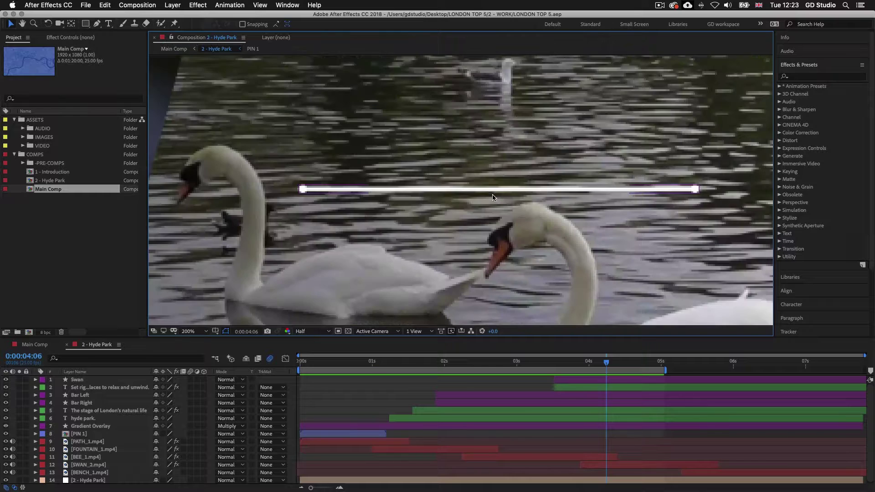
scroll(494, 200, "right", 3)
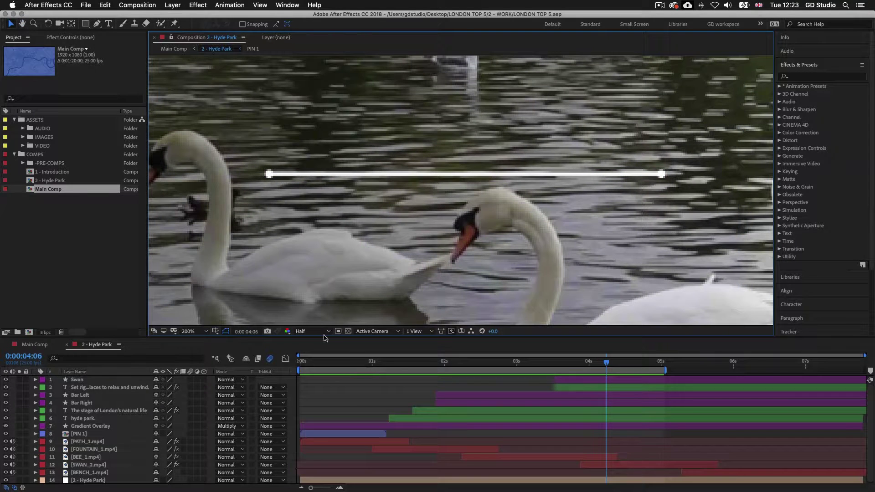
Switch preview resolution from Half to Full and select the Bar Left layer.
left_click(324, 335)
left_click(315, 356)
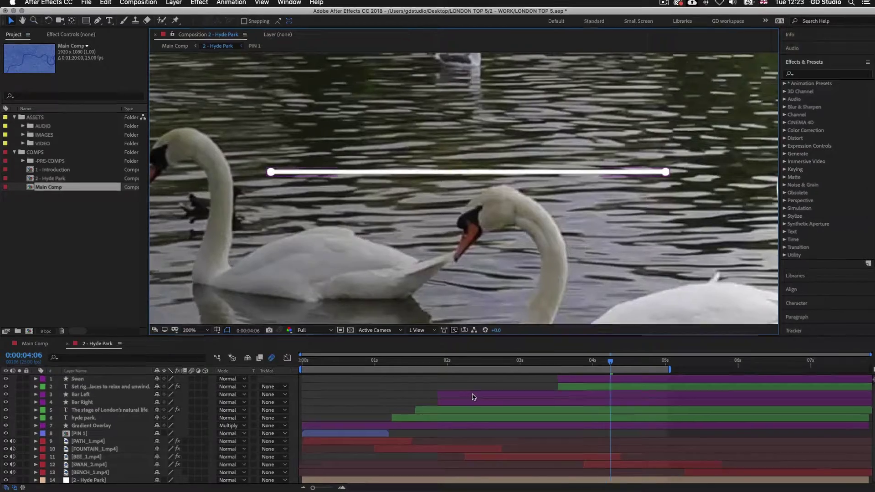
left_click(69, 395)
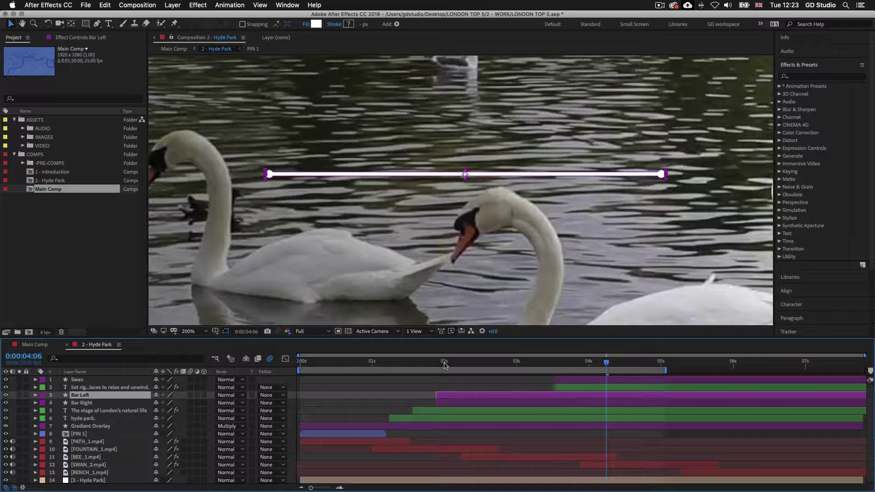
Move the playhead to 0:00:01:22 and expand Bar Left's Contents to show Group 1 and Transform.
left_click(445, 362)
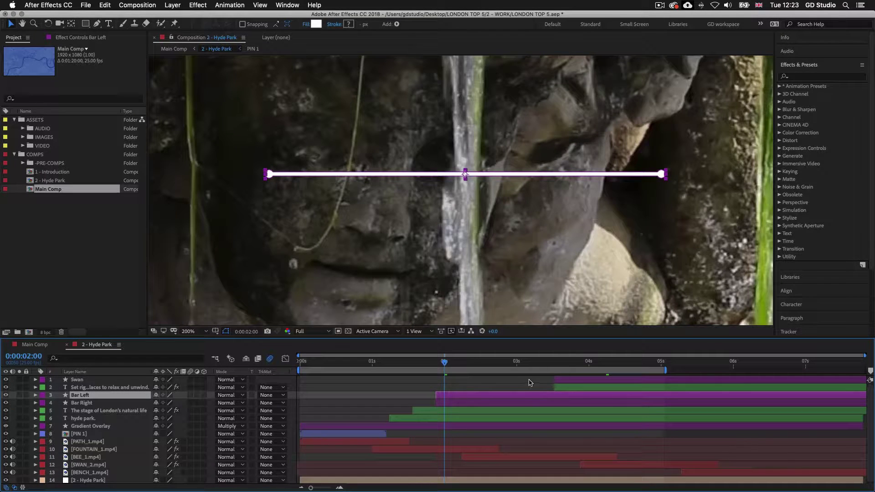
left_click_drag(445, 363, 434, 397)
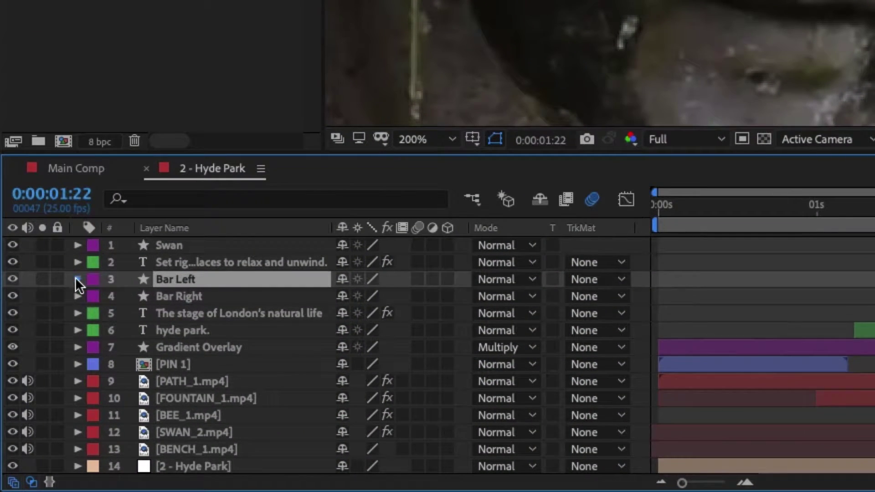
left_click(77, 279)
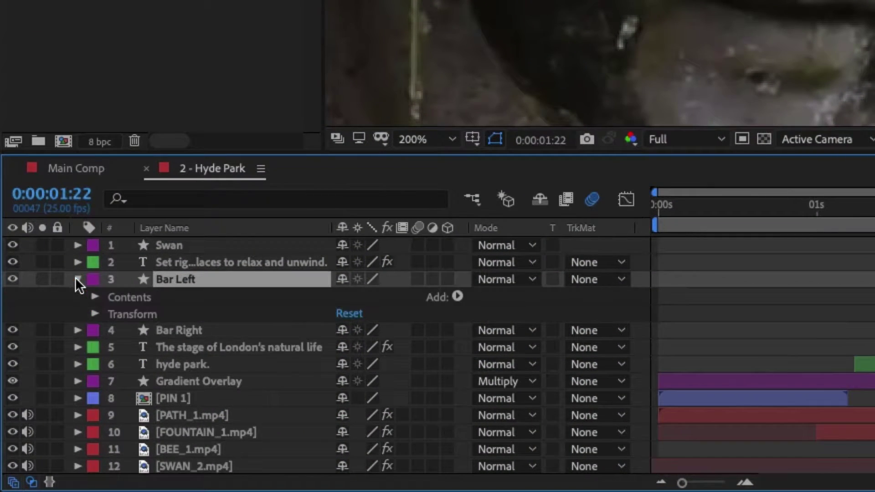
left_click(95, 297)
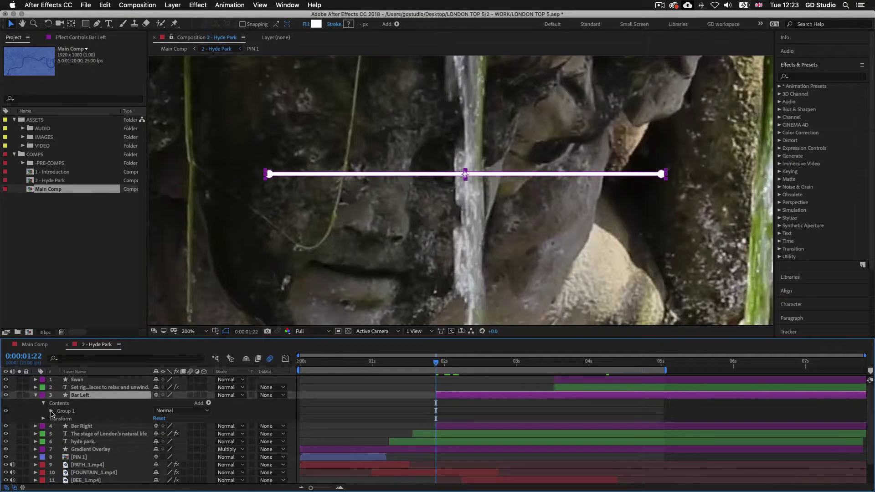
left_click(57, 404)
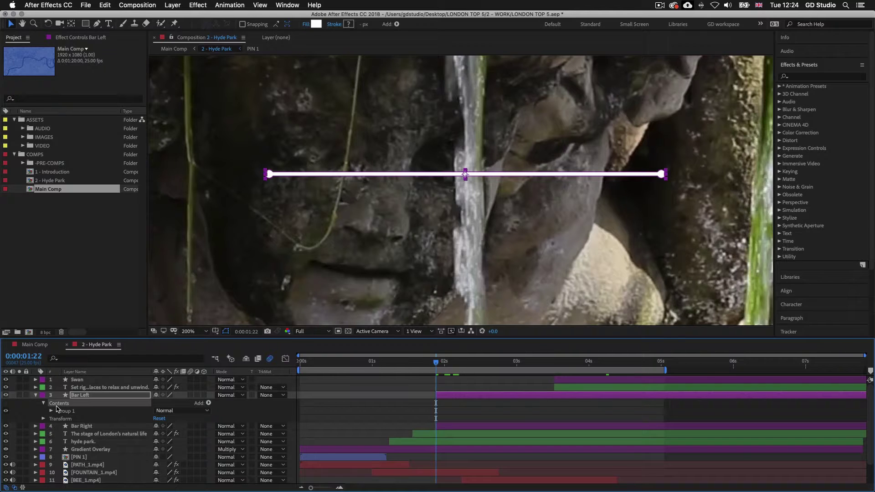
left_click(172, 6)
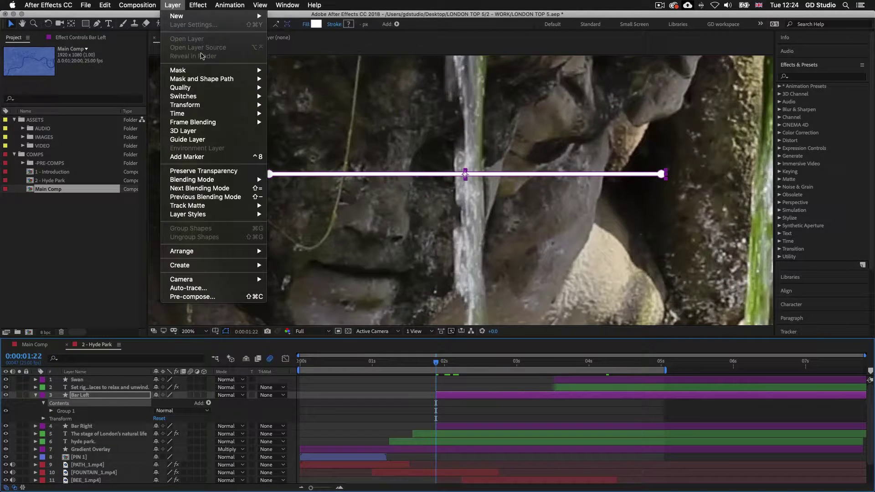
Add a New Mask to Bar Left from the Layer menu and expand Masks to show Mask 1.
mouse_move(198, 73)
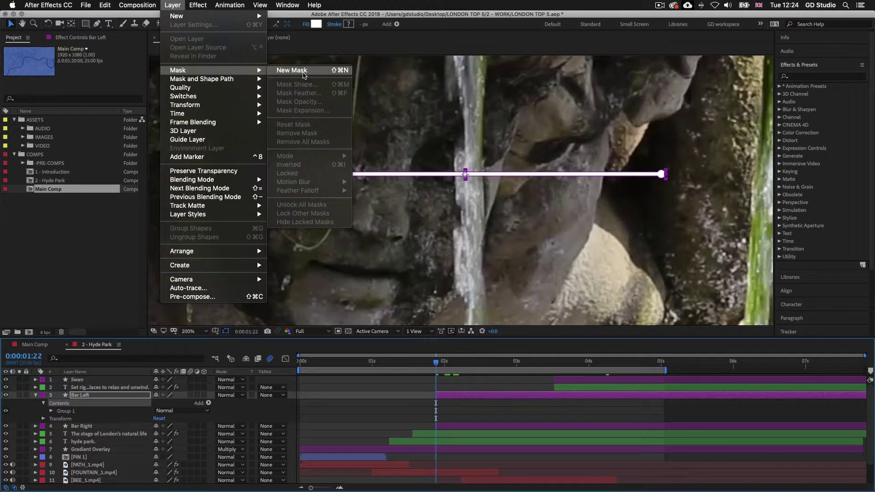
left_click(302, 73)
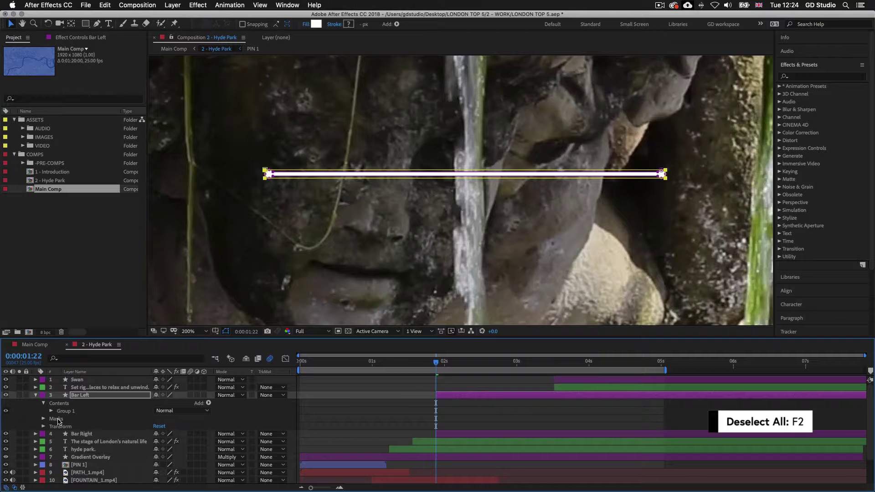
key("F2")
left_click(57, 419)
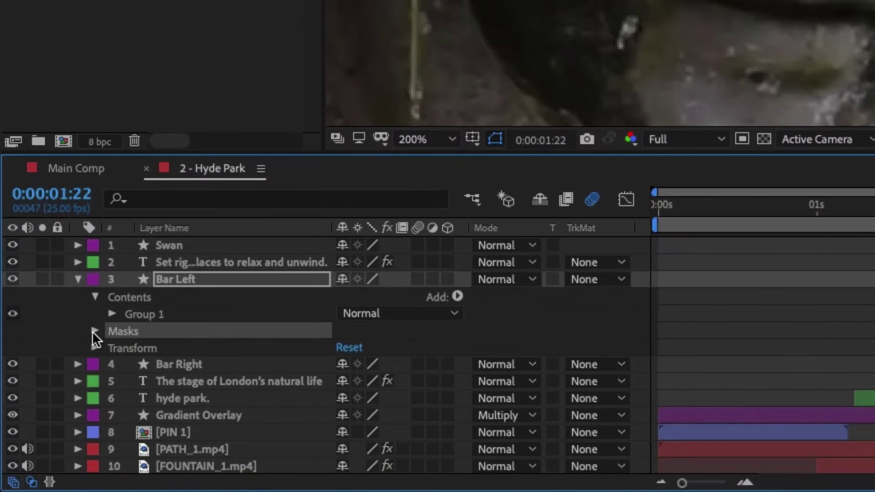
left_click(49, 408)
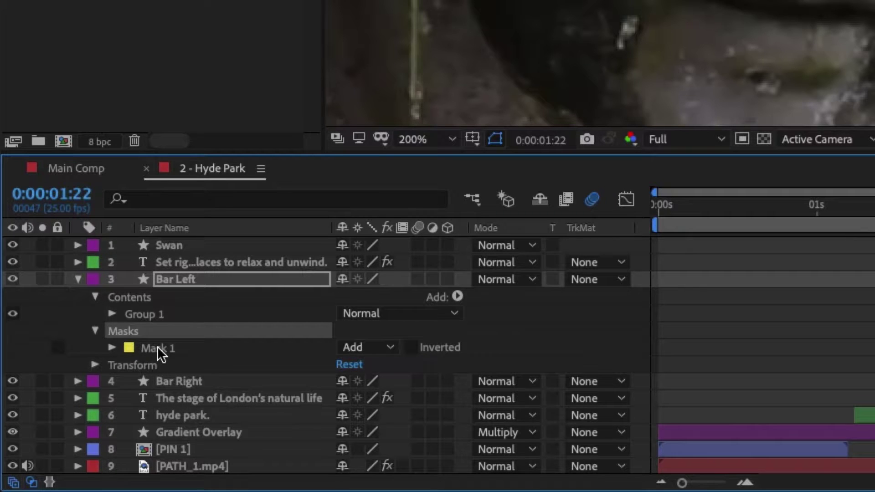
After trying Subtract, set Mask 1 to Add and expand it to show Mask Path, Feather, Opacity, Expansion.
left_click(390, 348)
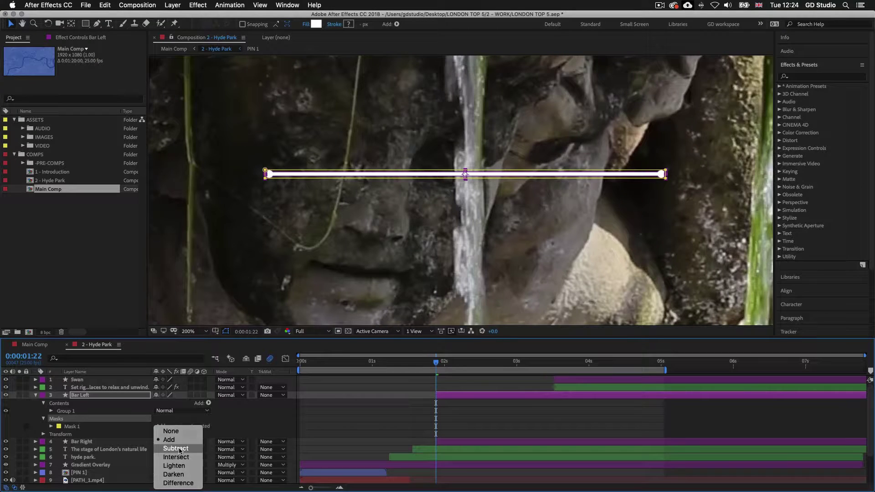
left_click(179, 449)
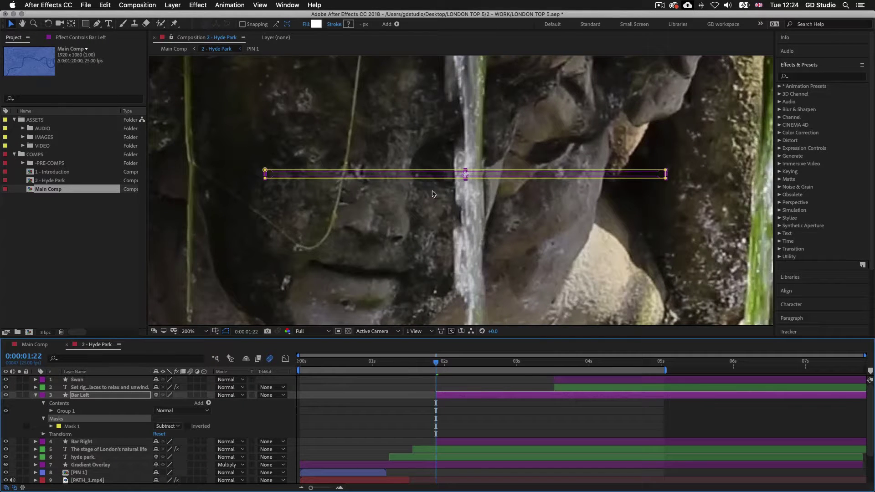
left_click(178, 429)
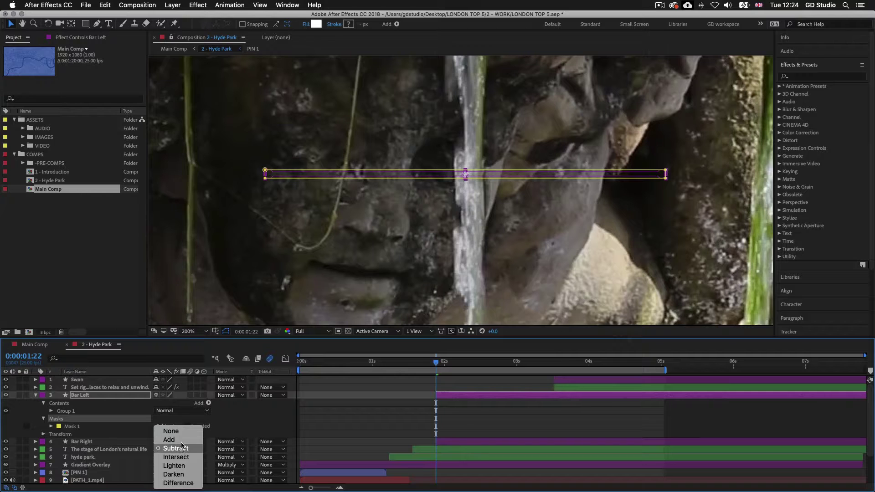
left_click(169, 440)
left_click(181, 429)
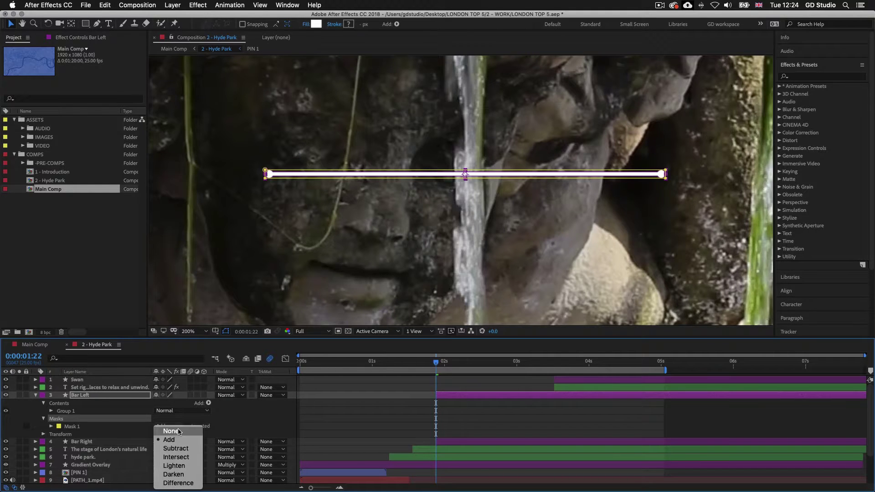
left_click(175, 448)
left_click(180, 428)
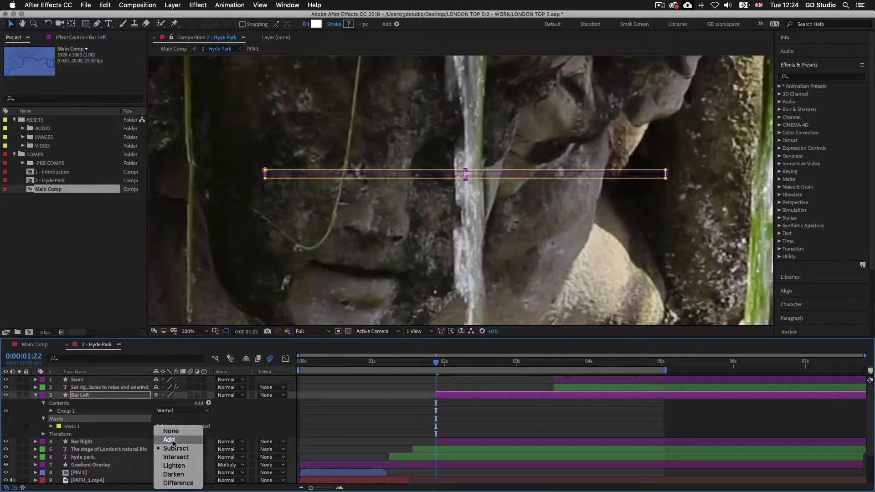
left_click(176, 441)
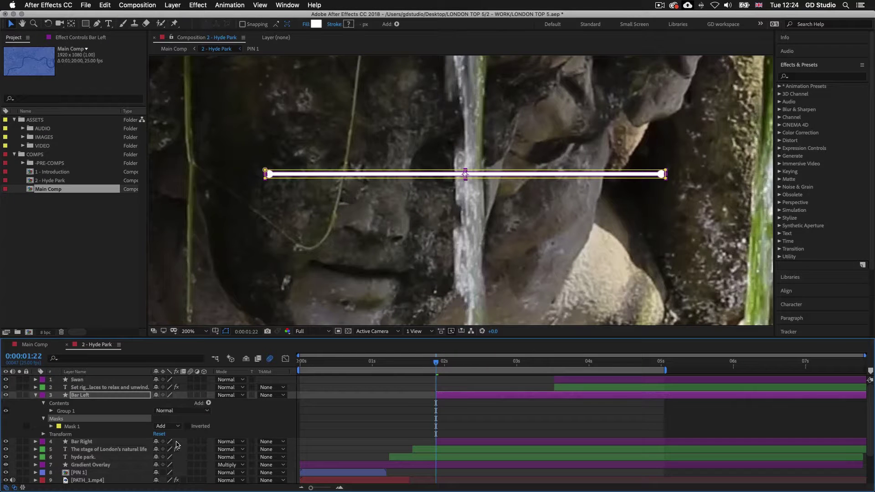
left_click(51, 426)
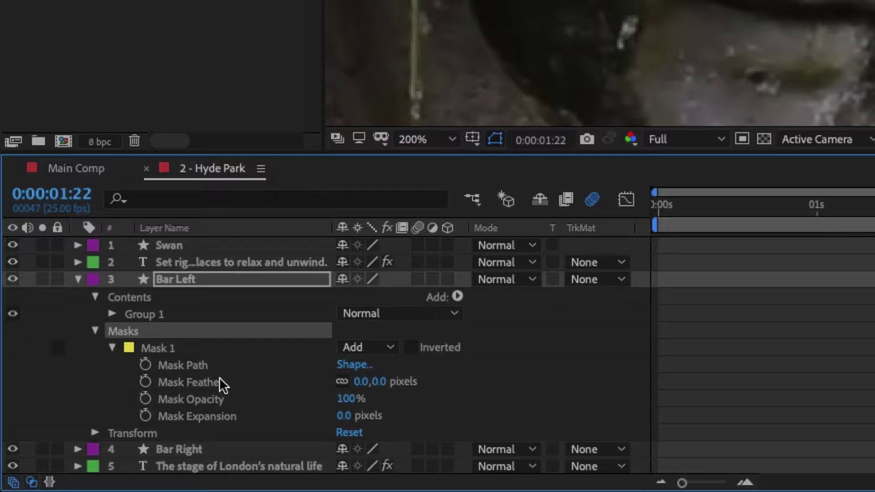
left_click(192, 364)
left_click(208, 381)
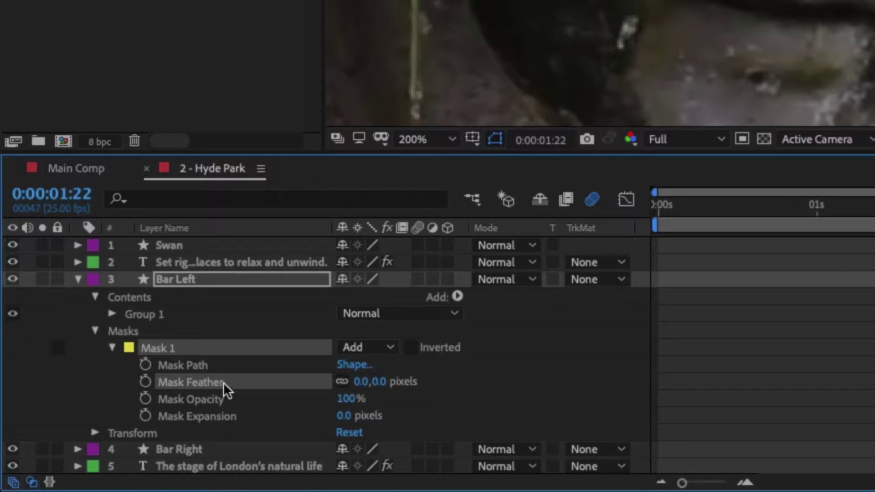
left_click(211, 398)
left_click(205, 413)
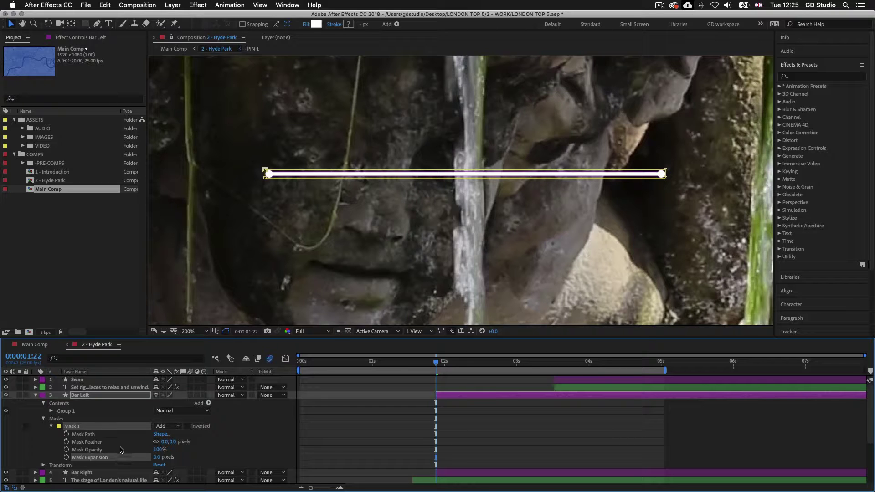
left_click(51, 451)
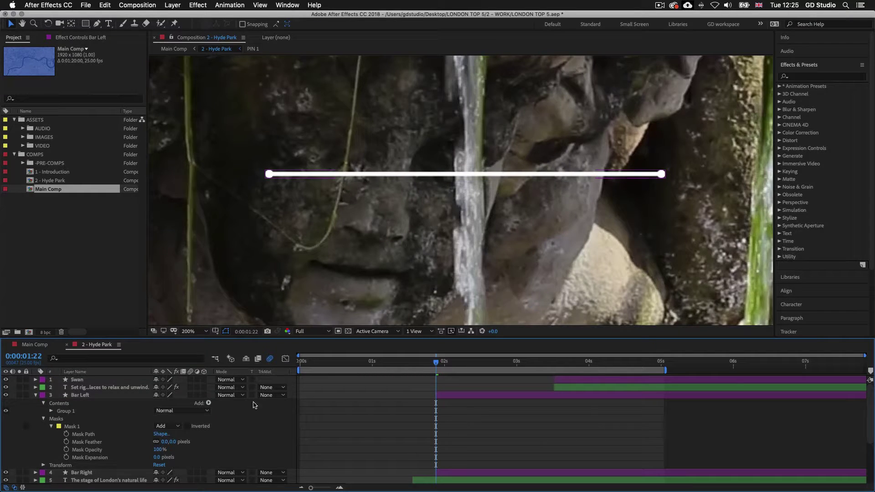
left_click(79, 428)
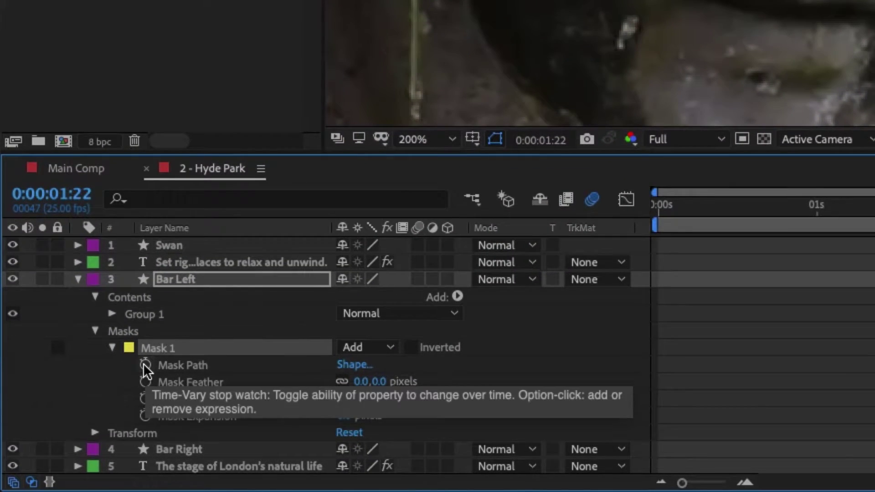
Set Mask Path keyframes on Bar Left at 0:00:01:22 and 0:00:03:00.
left_click(144, 365)
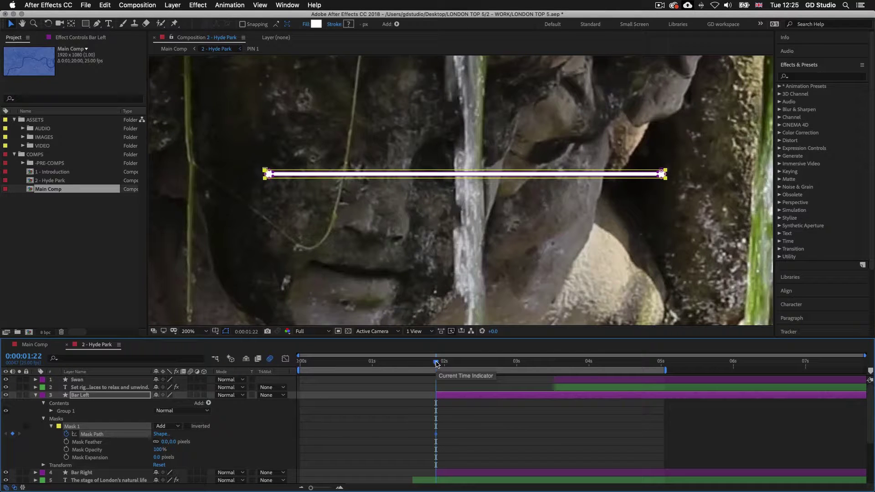
left_click_drag(436, 363, 516, 363)
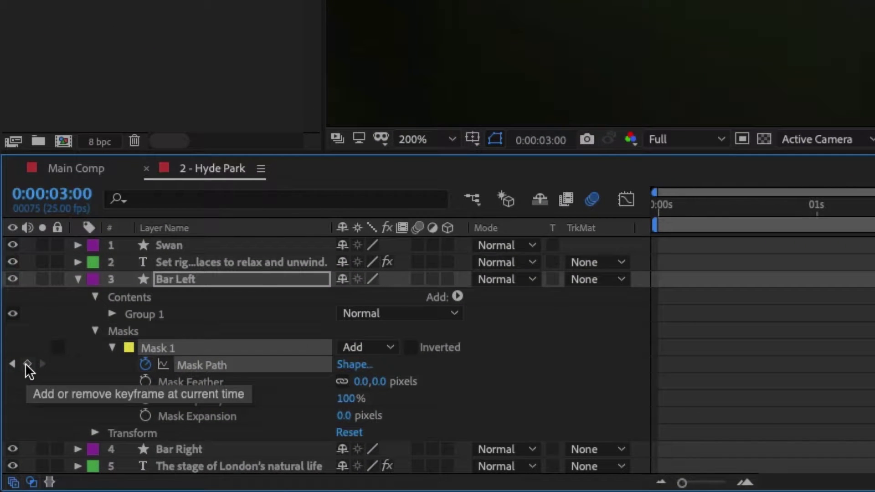
left_click(28, 364)
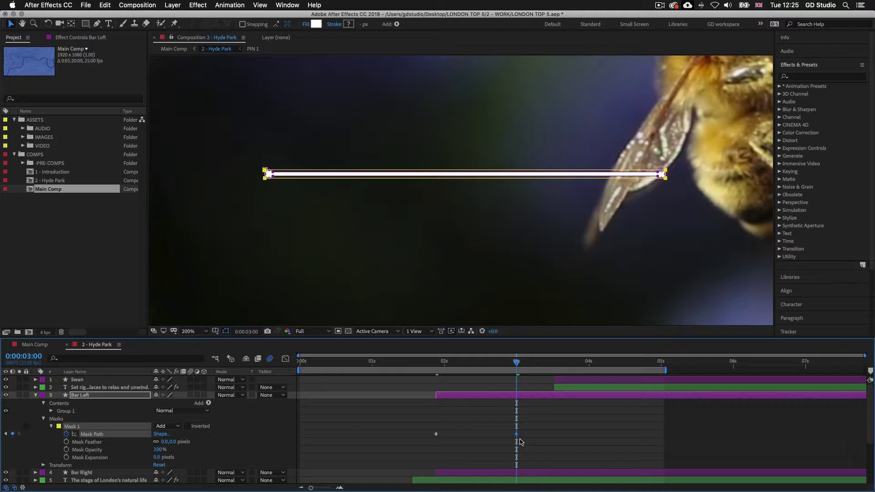
left_click_drag(517, 366, 437, 368)
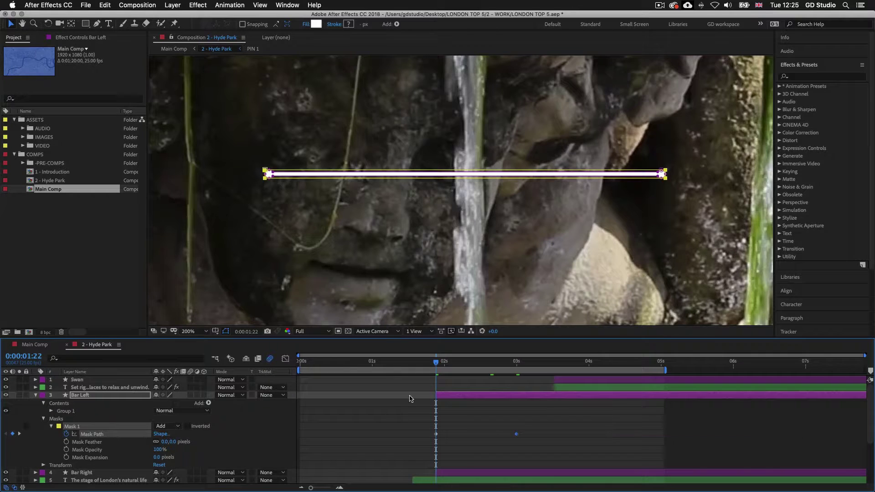
At 1:22, slide the mask path left off the bar to hide it, then fit the comp in view.
key("Left")
key("Left")
key("Left")
key("Left")
key("Left")
key("Left")
key("Left")
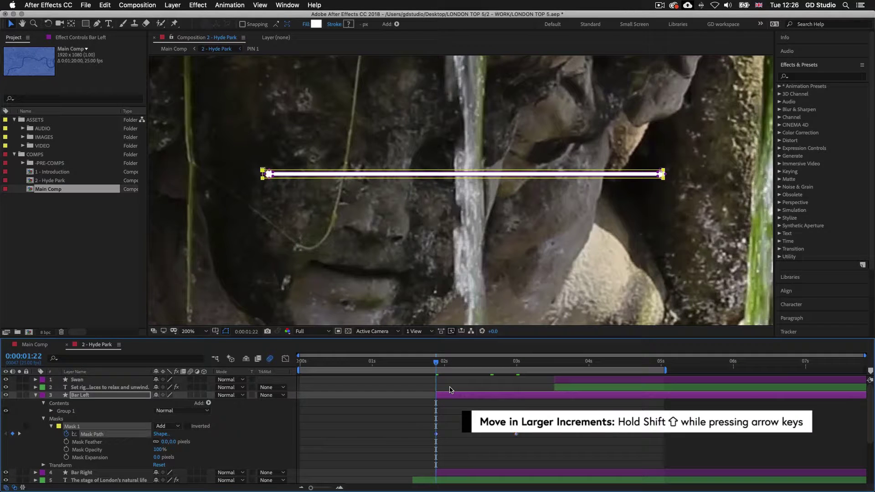
key("shift+Left")
key("shift+Left")
key("shift+Left")
key("shift+Left")
key("shift+Left")
key("shift+Left")
key("shift+Left")
key("shift+Left")
key("shift+Left")
key("shift+Left")
key("shift+Left")
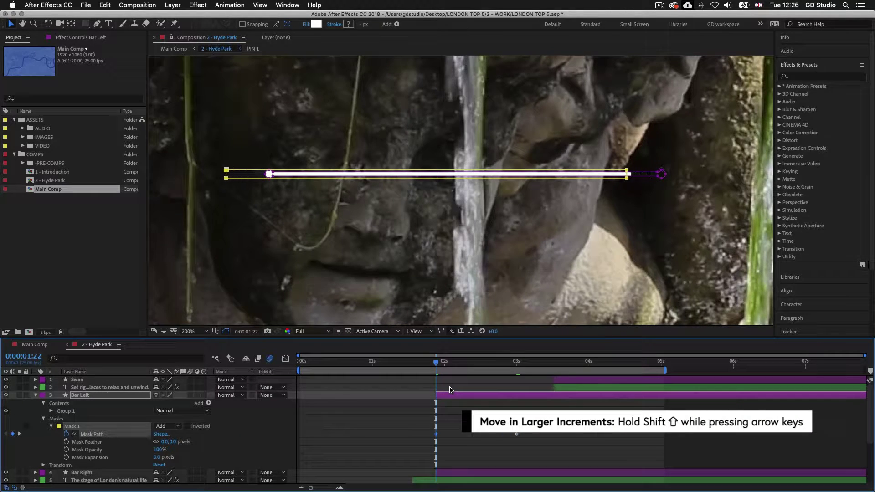
key("shift+Left")
key("shift+Left")
key("shift+Left")
key("shift+Left")
key("shift+Left")
key("shift+Left")
key("shift+Left")
key("shift+Left")
key("shift+Left")
key("shift+Left")
key("shift+Left")
key("shift+Left")
key("shift+Left")
key("shift+Left")
key("shift+Left")
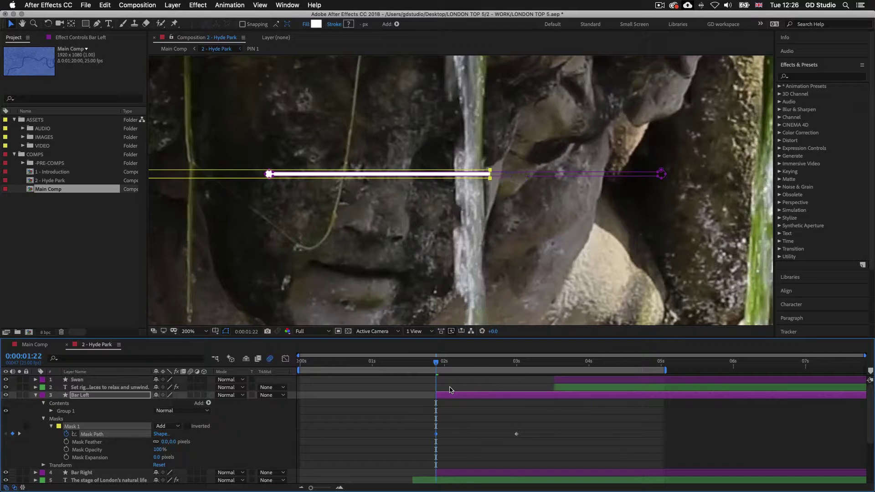
key("shift+Left")
key("shift+Left")
key("shift+Left")
key("shift+Left")
key("shift+Left")
key("shift+Left")
key("shift+Left")
key("shift+Left")
key("shift+Left")
key("shift+Left")
key("shift+Left")
key("shift+Left")
key("shift+Left")
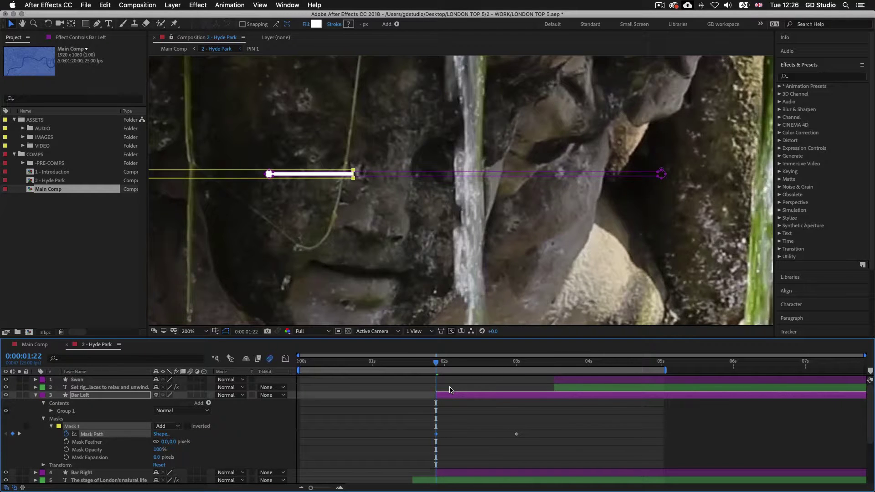
key("shift+Left")
key("shift+Left")
key("shift+Left")
key("shift+Left")
key("shift+Left")
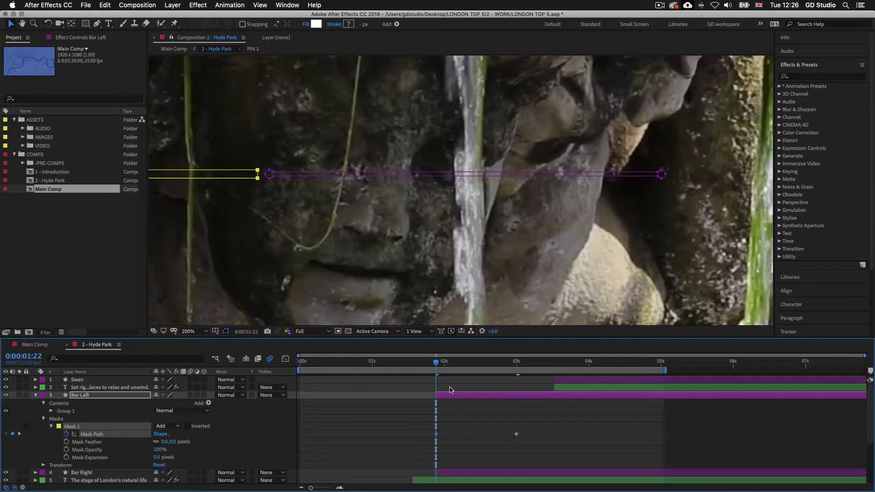
key("alt+slash")
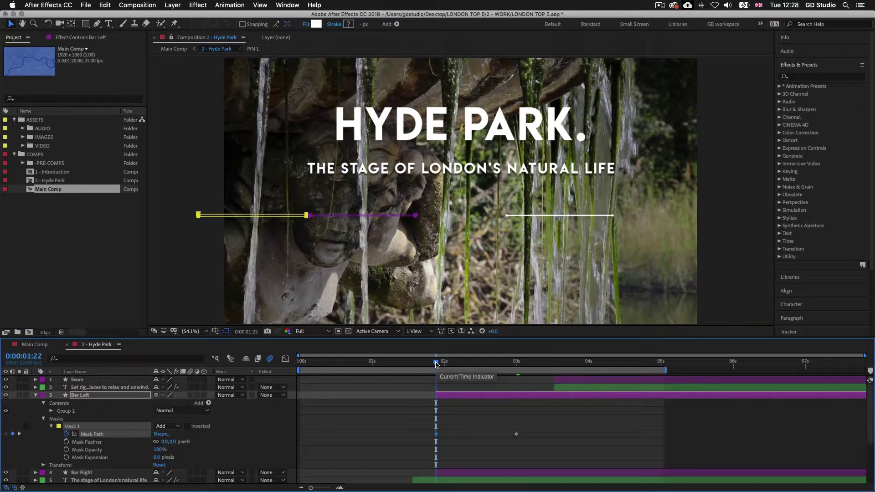
Shift the Swan and 'Set right…' text layers so their in-points start at 0:00:03:00.
left_click_drag(436, 364, 526, 417)
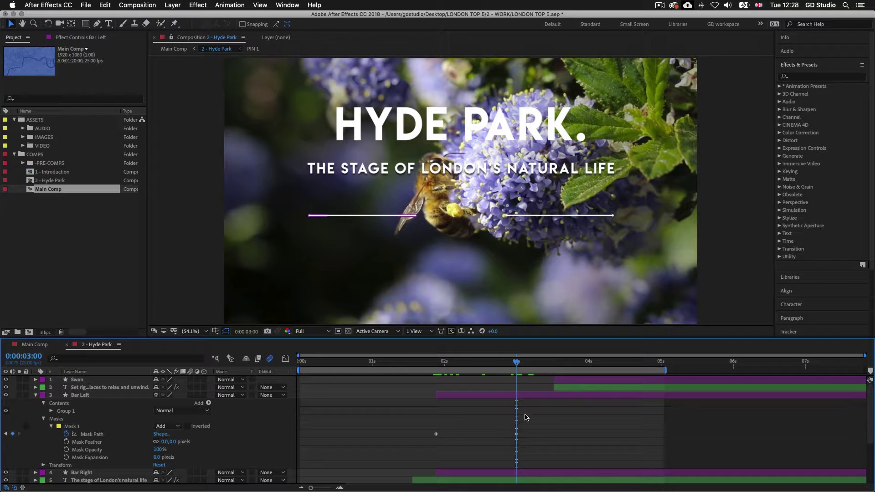
left_click(565, 379)
left_click(564, 388, "shift")
left_click_drag(567, 388, 535, 388)
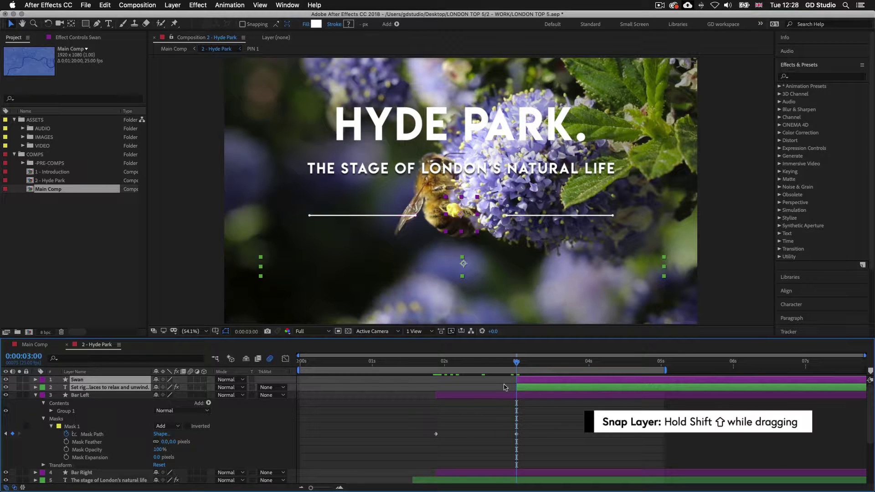
left_click_drag(516, 363, 551, 369)
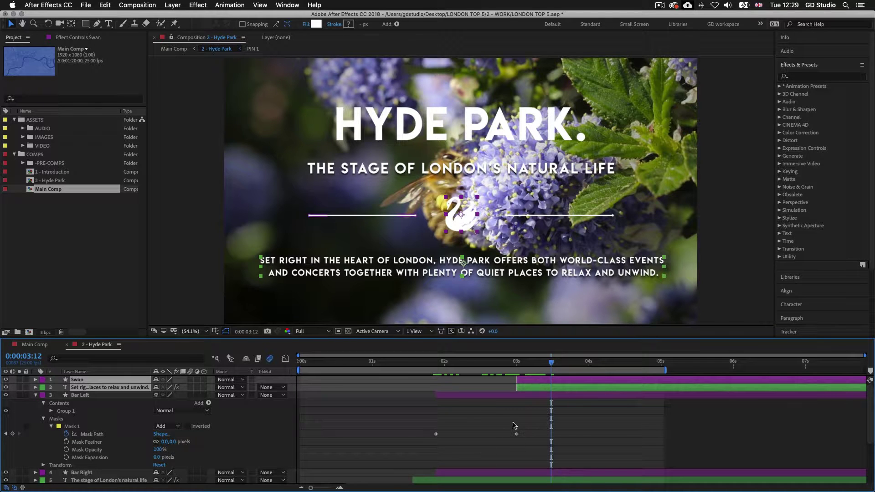
left_click(479, 396)
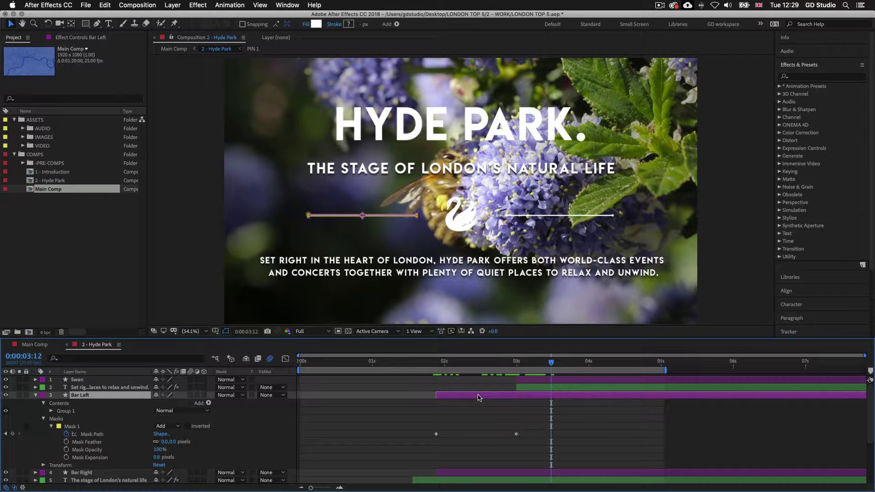
Collapse Bar Left to its keyframed properties, then expand Bar Right's Contents to show Group 1.
key("u")
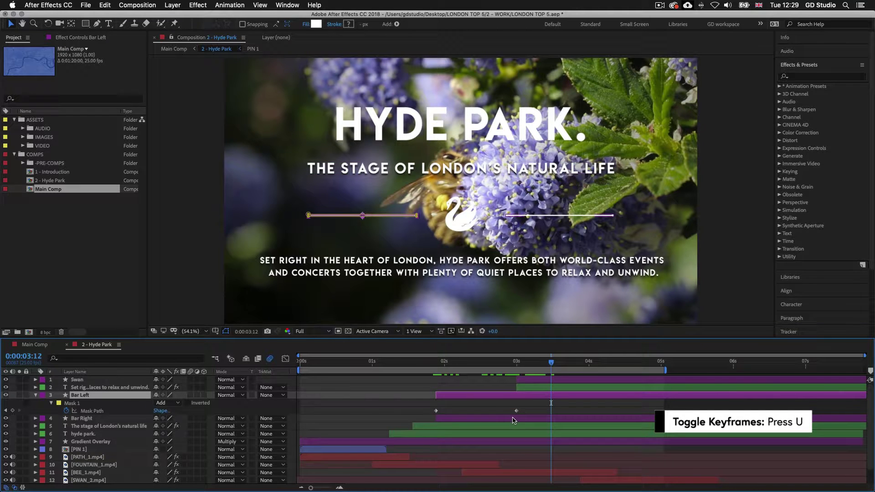
left_click(490, 419)
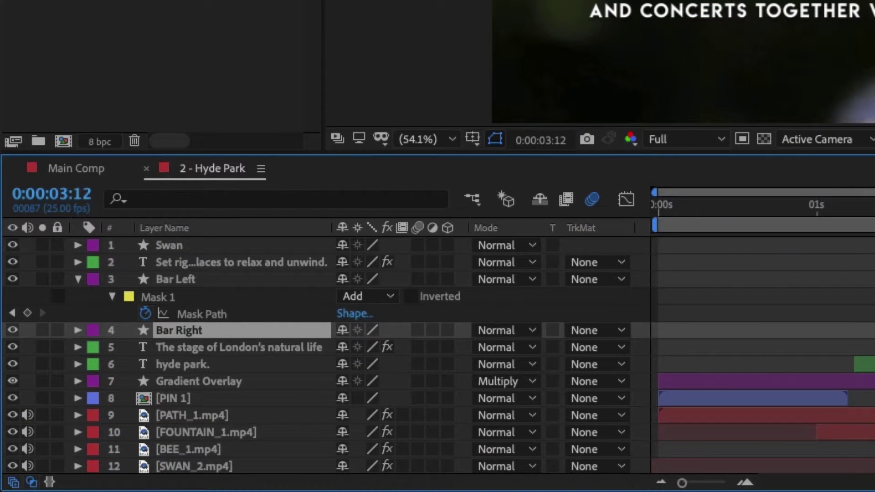
left_click(77, 329)
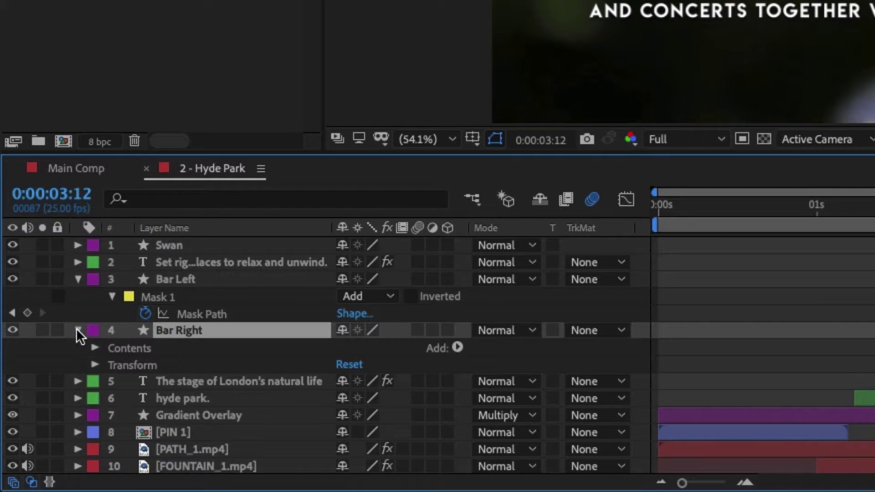
left_click(129, 348)
left_click(95, 347)
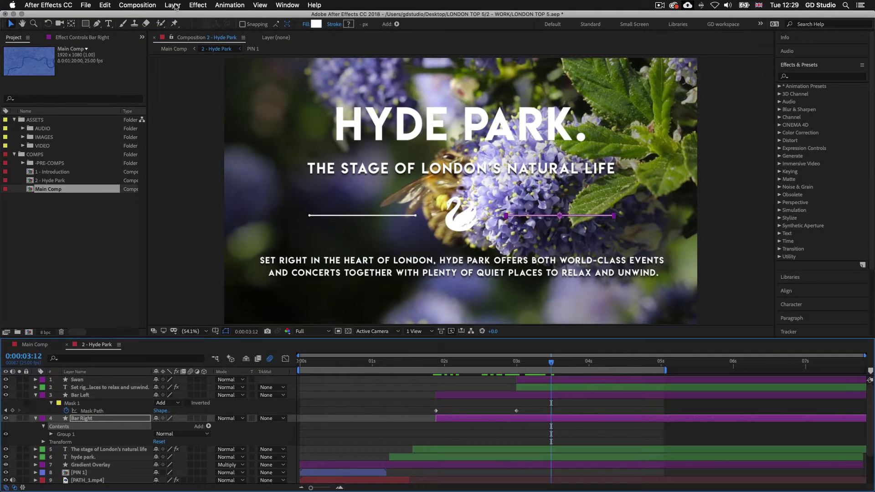
left_click(172, 5)
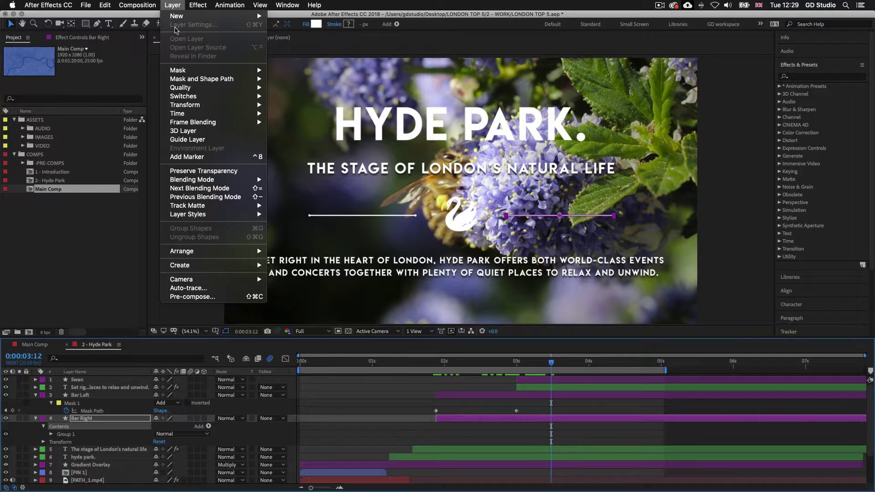
Add a New Mask to Bar Right and expand Mask 1 to show Feather, Opacity and Expansion.
mouse_move(177, 71)
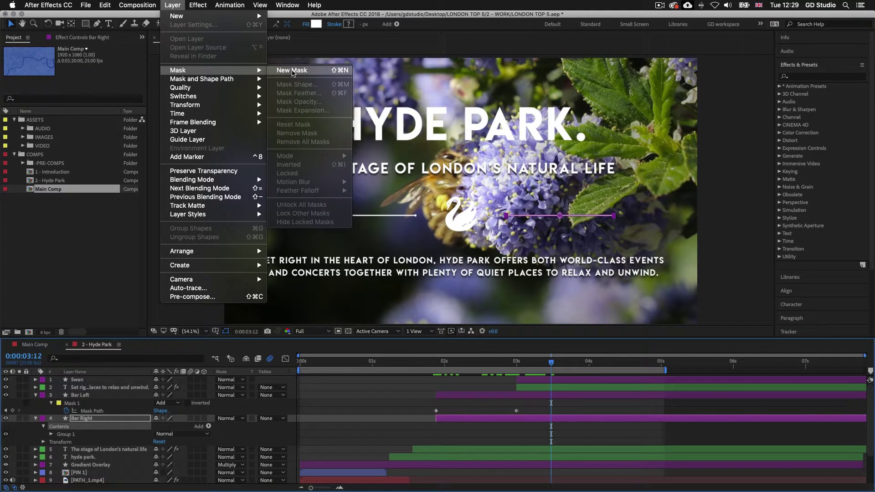
left_click(292, 71)
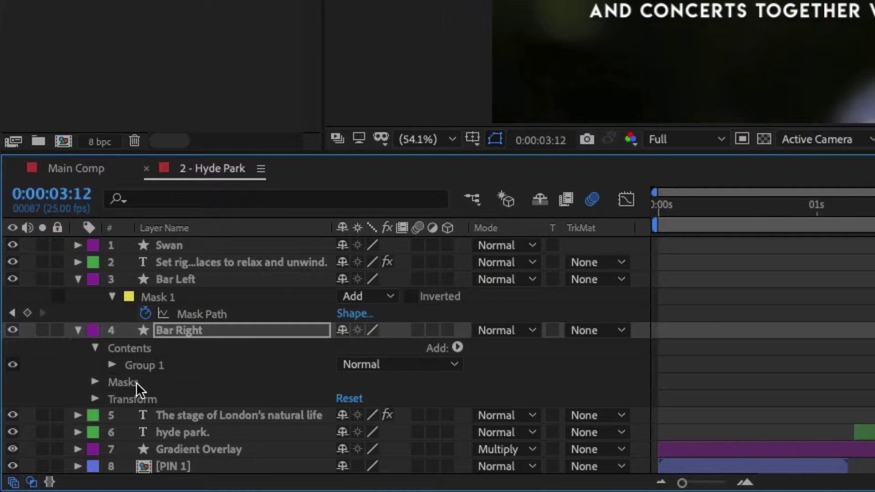
left_click(132, 383)
left_click(95, 381)
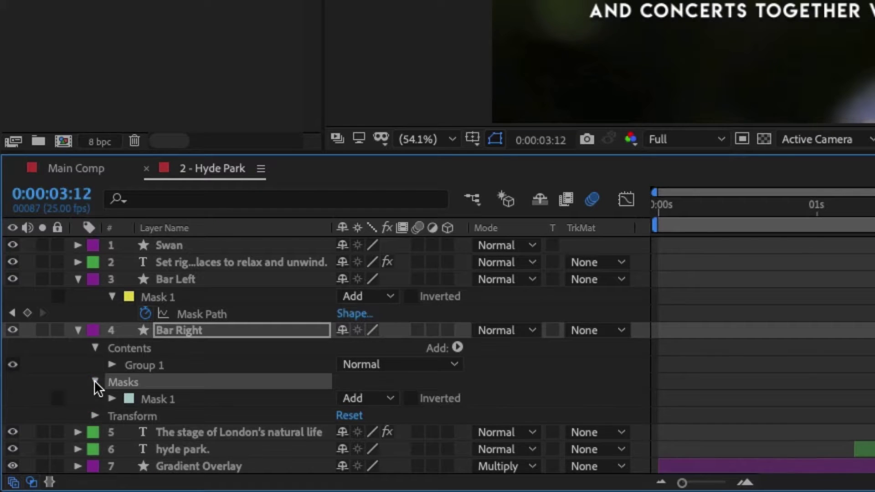
left_click(110, 397)
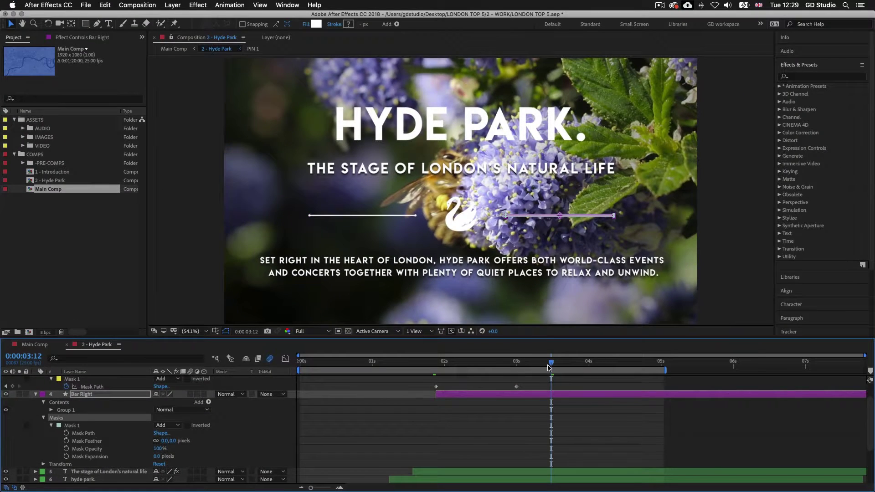
Add Mask Path keyframes for Bar Right at 0:00:01:22 and 0:00:03:00.
left_click_drag(551, 363, 436, 363)
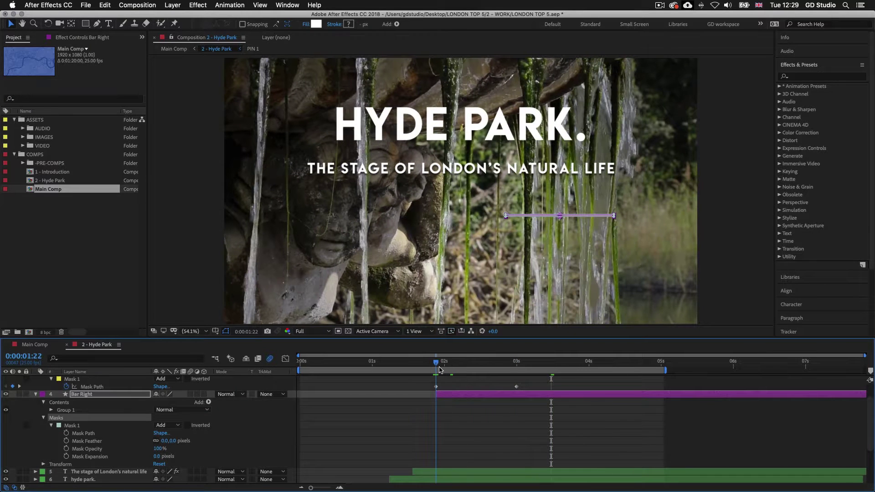
scroll(447, 401, "up", 3)
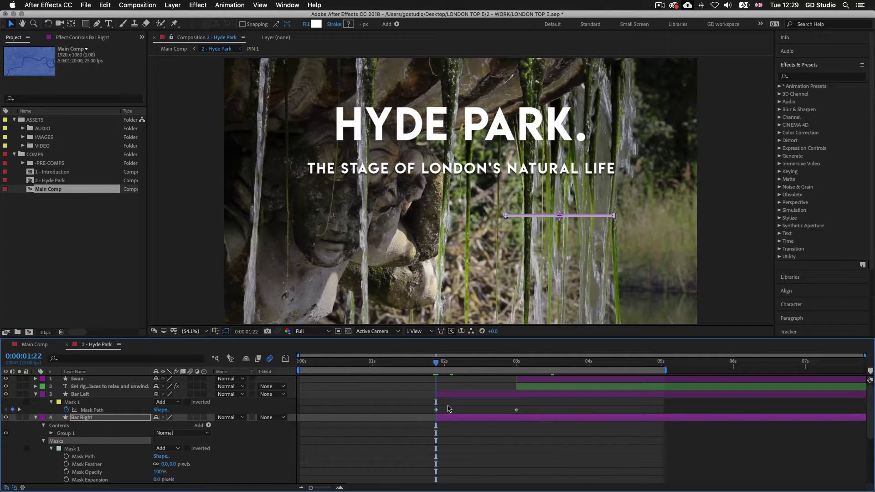
scroll(458, 414, "down", 1)
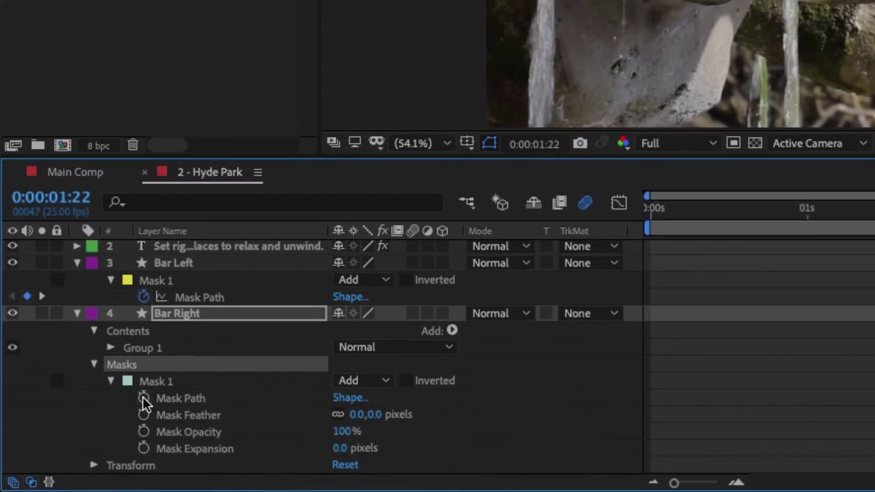
left_click(67, 448)
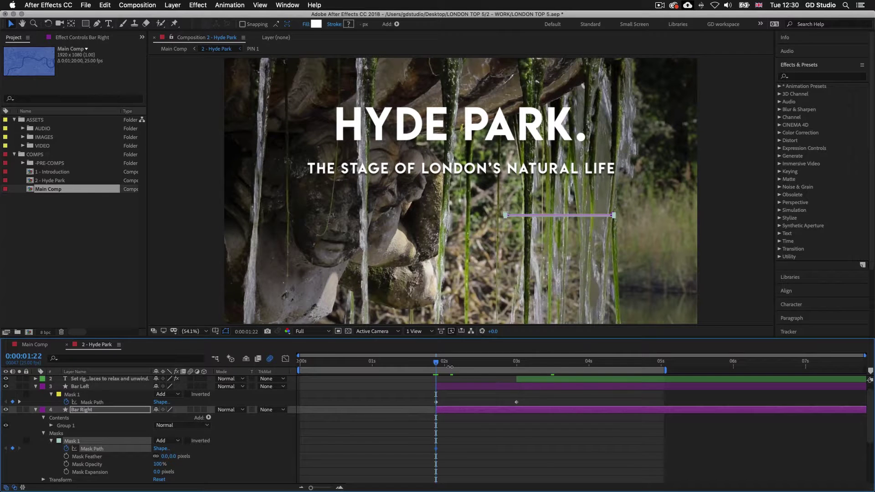
left_click_drag(436, 364, 516, 367)
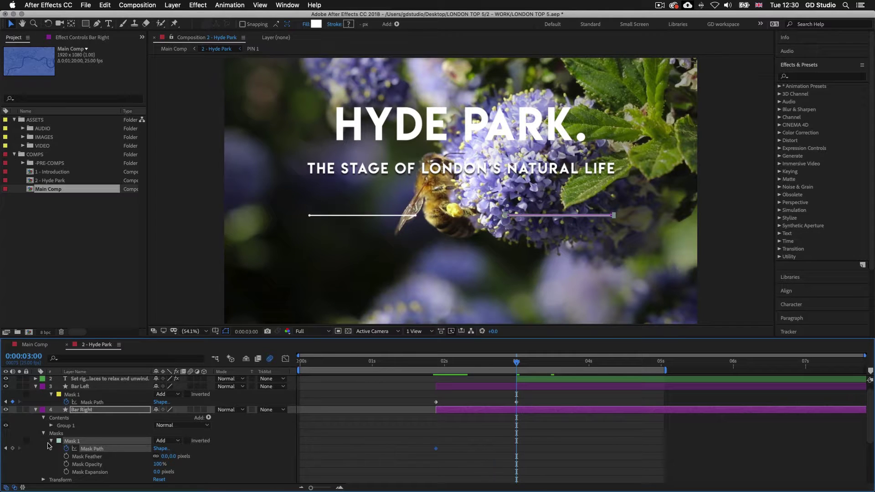
left_click(13, 449)
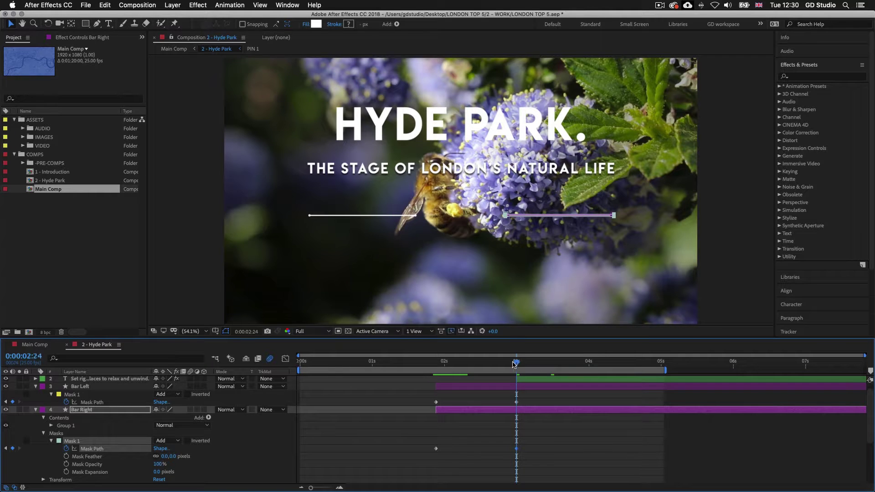
At 1:22, nudge the mask path right twice to hide the bar, then check the reveal at 3:03.
left_click_drag(516, 363, 436, 364)
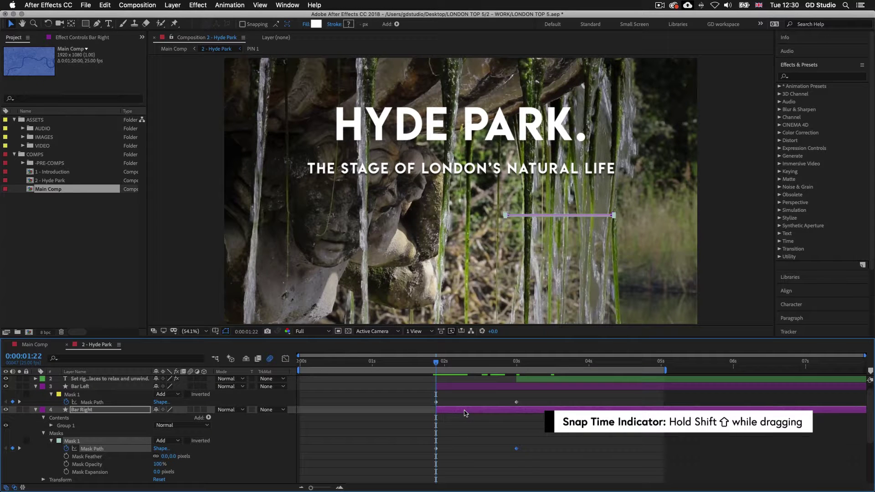
key("shift+Right")
key("shift+Right")
key("shift+Right")
key("shift+Right")
key("shift+Right")
key("shift+Right")
key("shift+Right")
key("shift+Right")
key("shift+Right")
key("shift+Right")
key("shift+Right")
key("shift+Right")
key("shift+Right")
key("shift+Right")
key("shift+Right")
key("shift+Right")
key("shift+Right")
key("shift+Right")
key("shift+Right")
key("shift+Right")
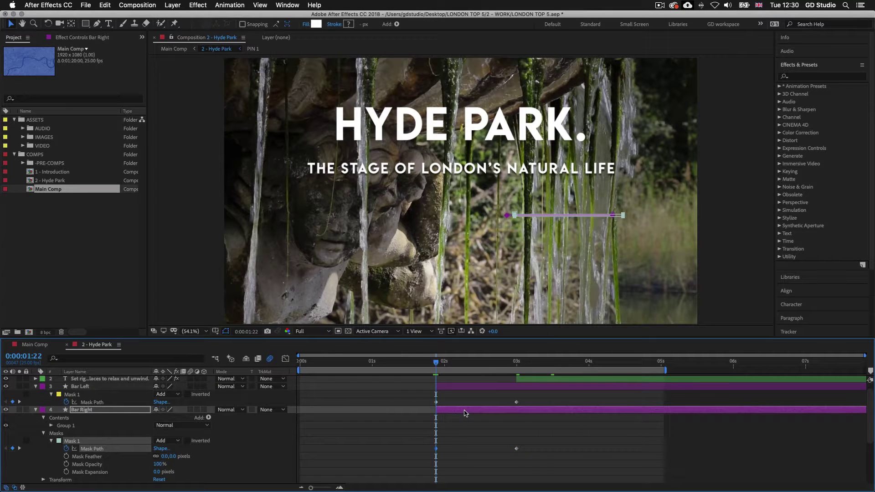
key("shift+Right")
key("shift+Right")
key("shift+Right")
key("shift+Right")
key("shift+Right")
key("shift+Right")
key("shift+Right")
key("shift+Right")
key("shift+Right")
key("shift+Right")
key("shift+Right")
key("shift+Right")
key("shift+Right")
key("shift+Right")
key("shift+Right")
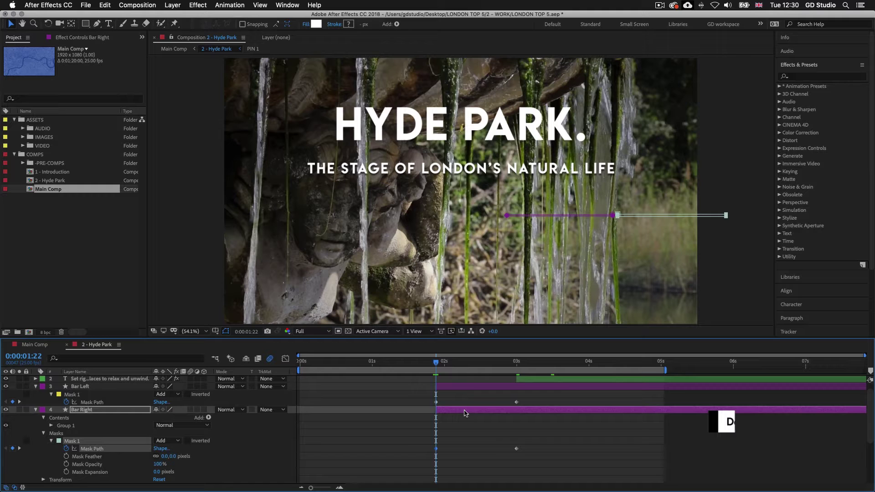
key("F2")
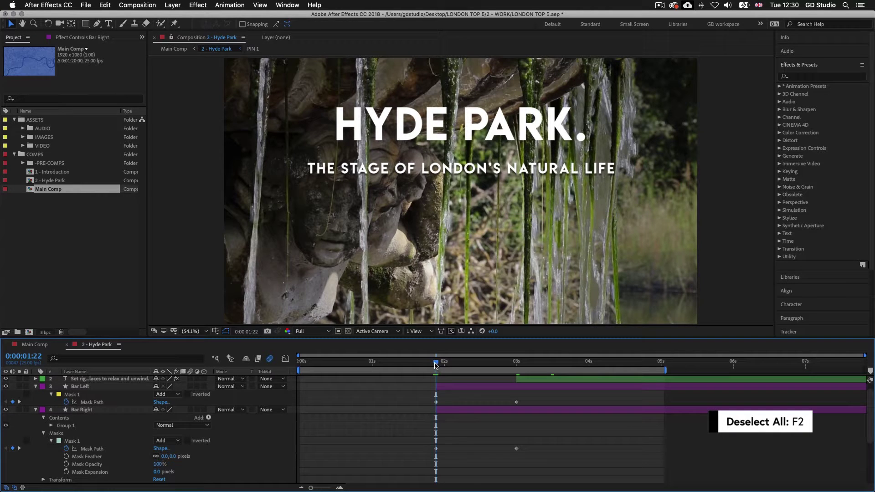
left_click_drag(435, 363, 525, 376)
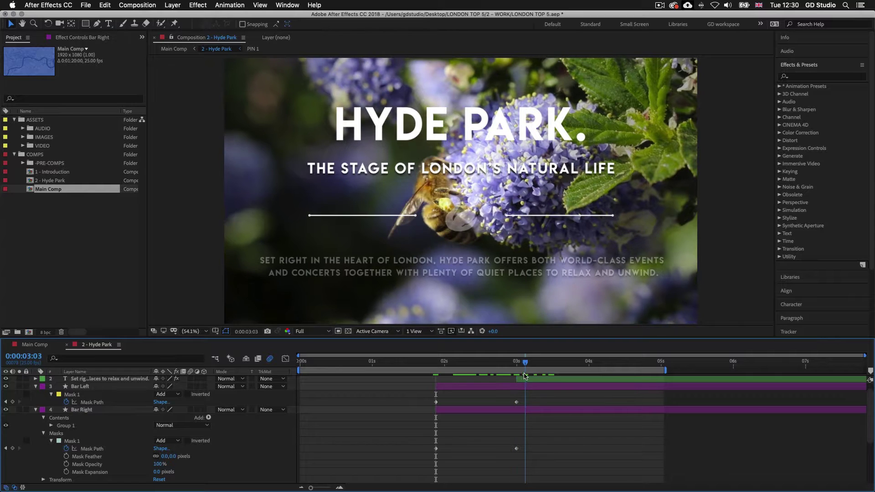
Extend the work area to the comp's end and preview the title from the start.
double_click(619, 370)
key("super+v")
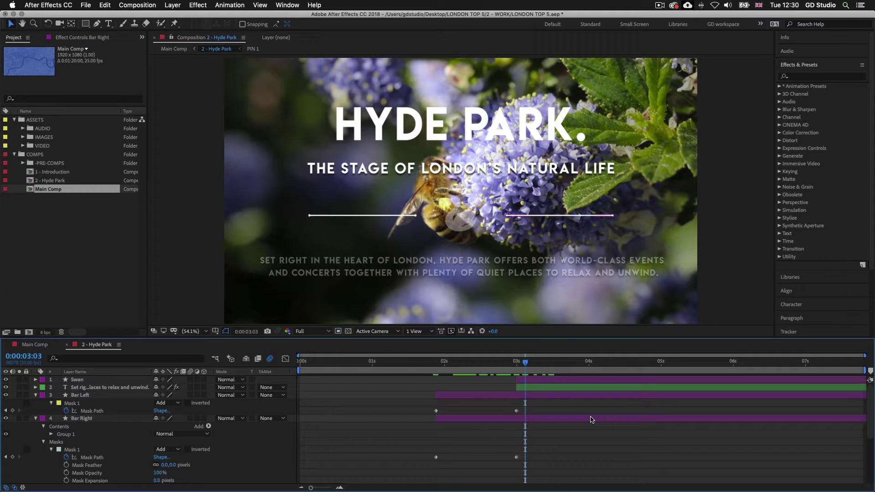
left_click_drag(524, 364, 300, 363)
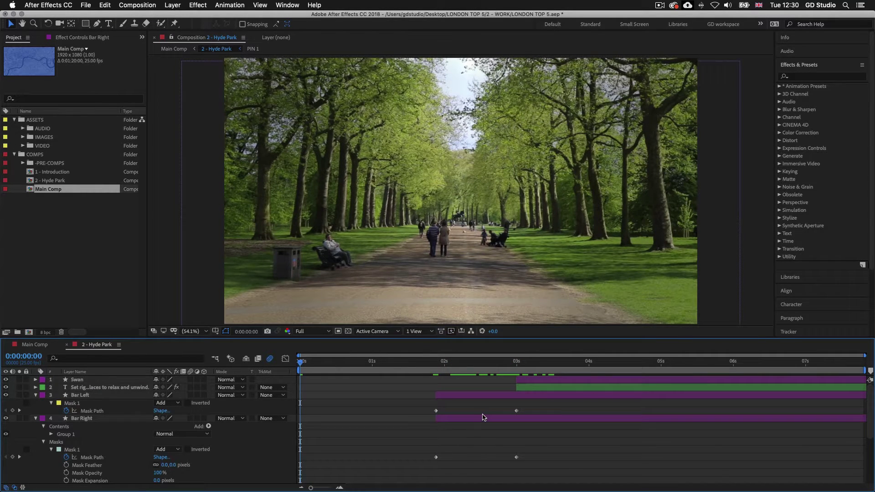
key("space")
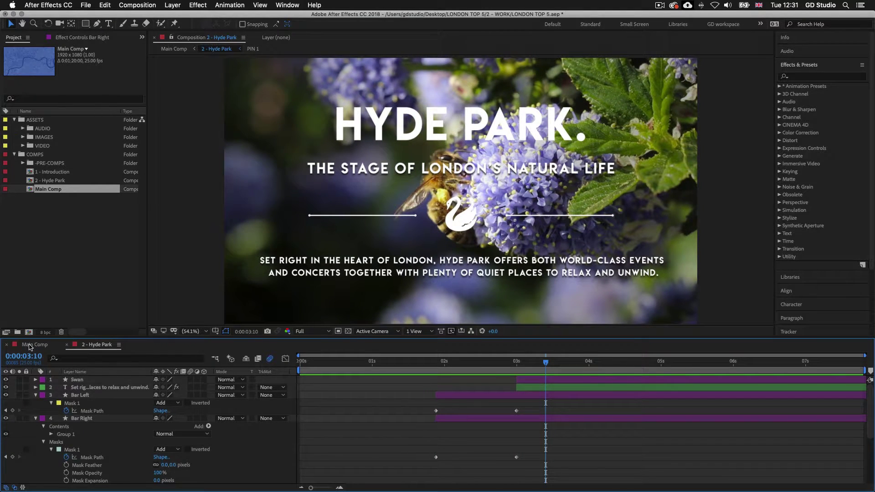
Switch to Main Comp, zoom the timeline out, collapse 2 - Hyde Park, and save the project.
left_click(30, 346)
key("semicolon")
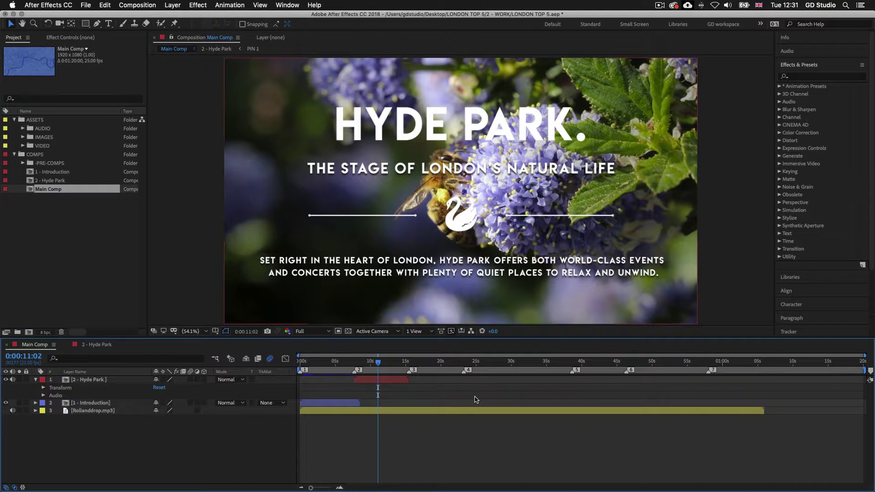
left_click(36, 380)
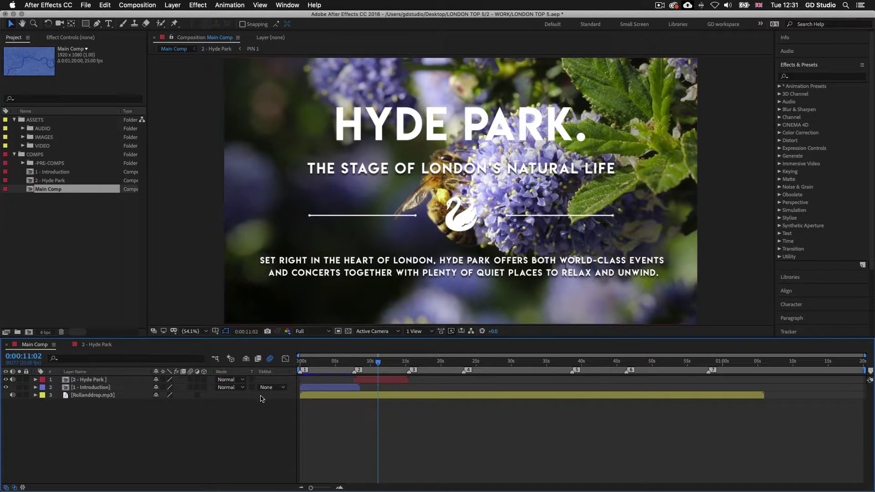
left_click(84, 6)
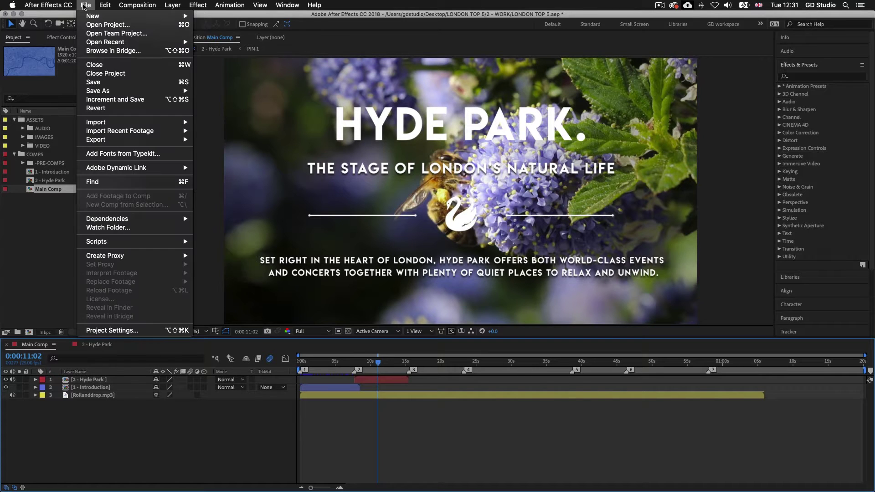
left_click(98, 82)
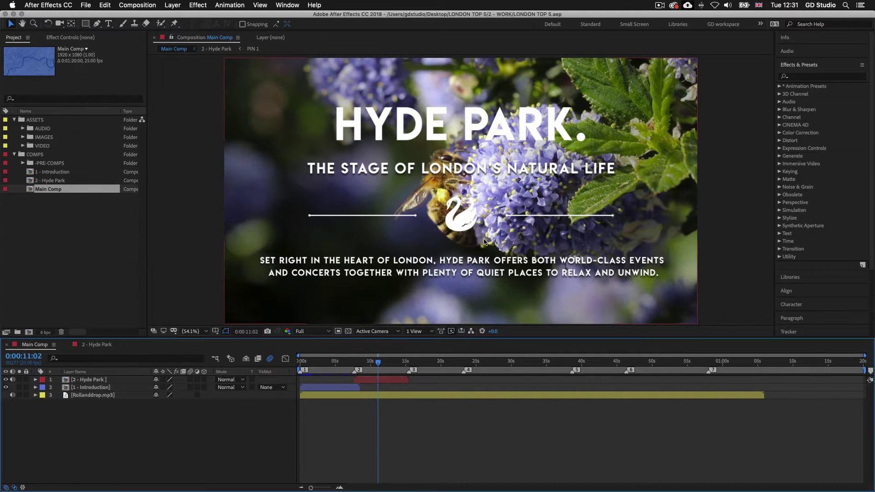
left_click(390, 380)
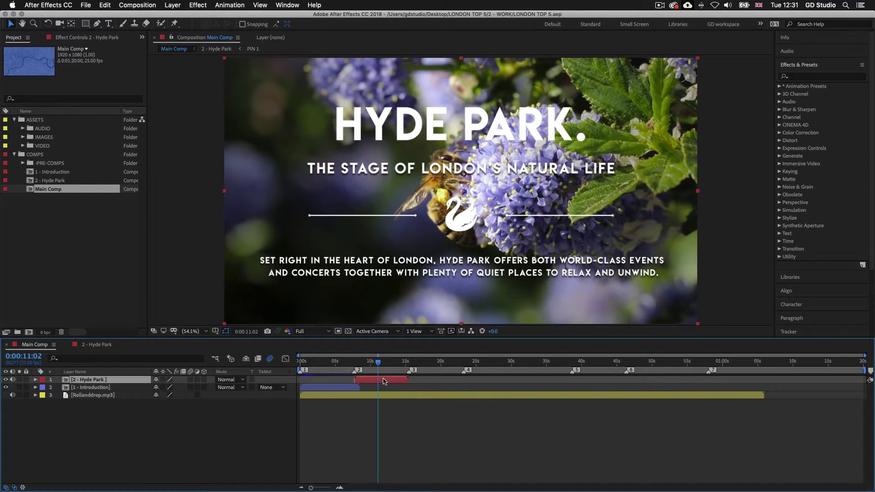